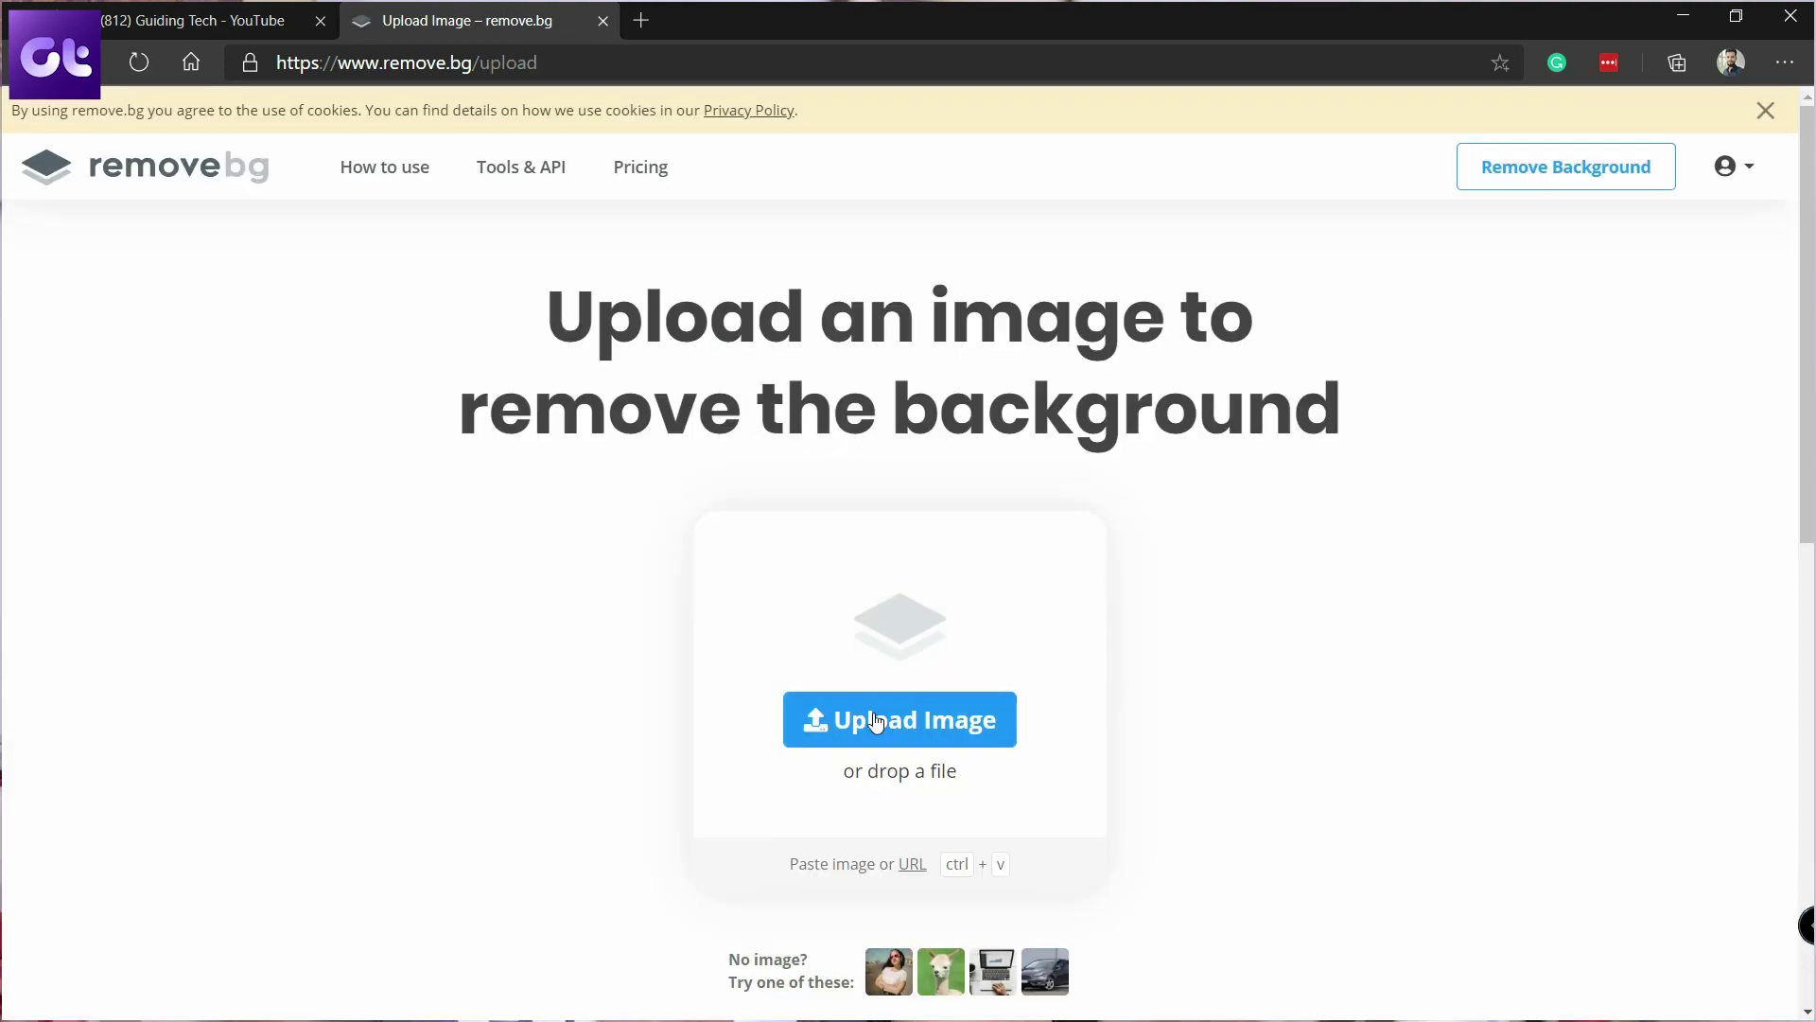
Choose a photo to upload to remove.bg for background removal
{"action": "left_click", "coordinate": [876, 721]}
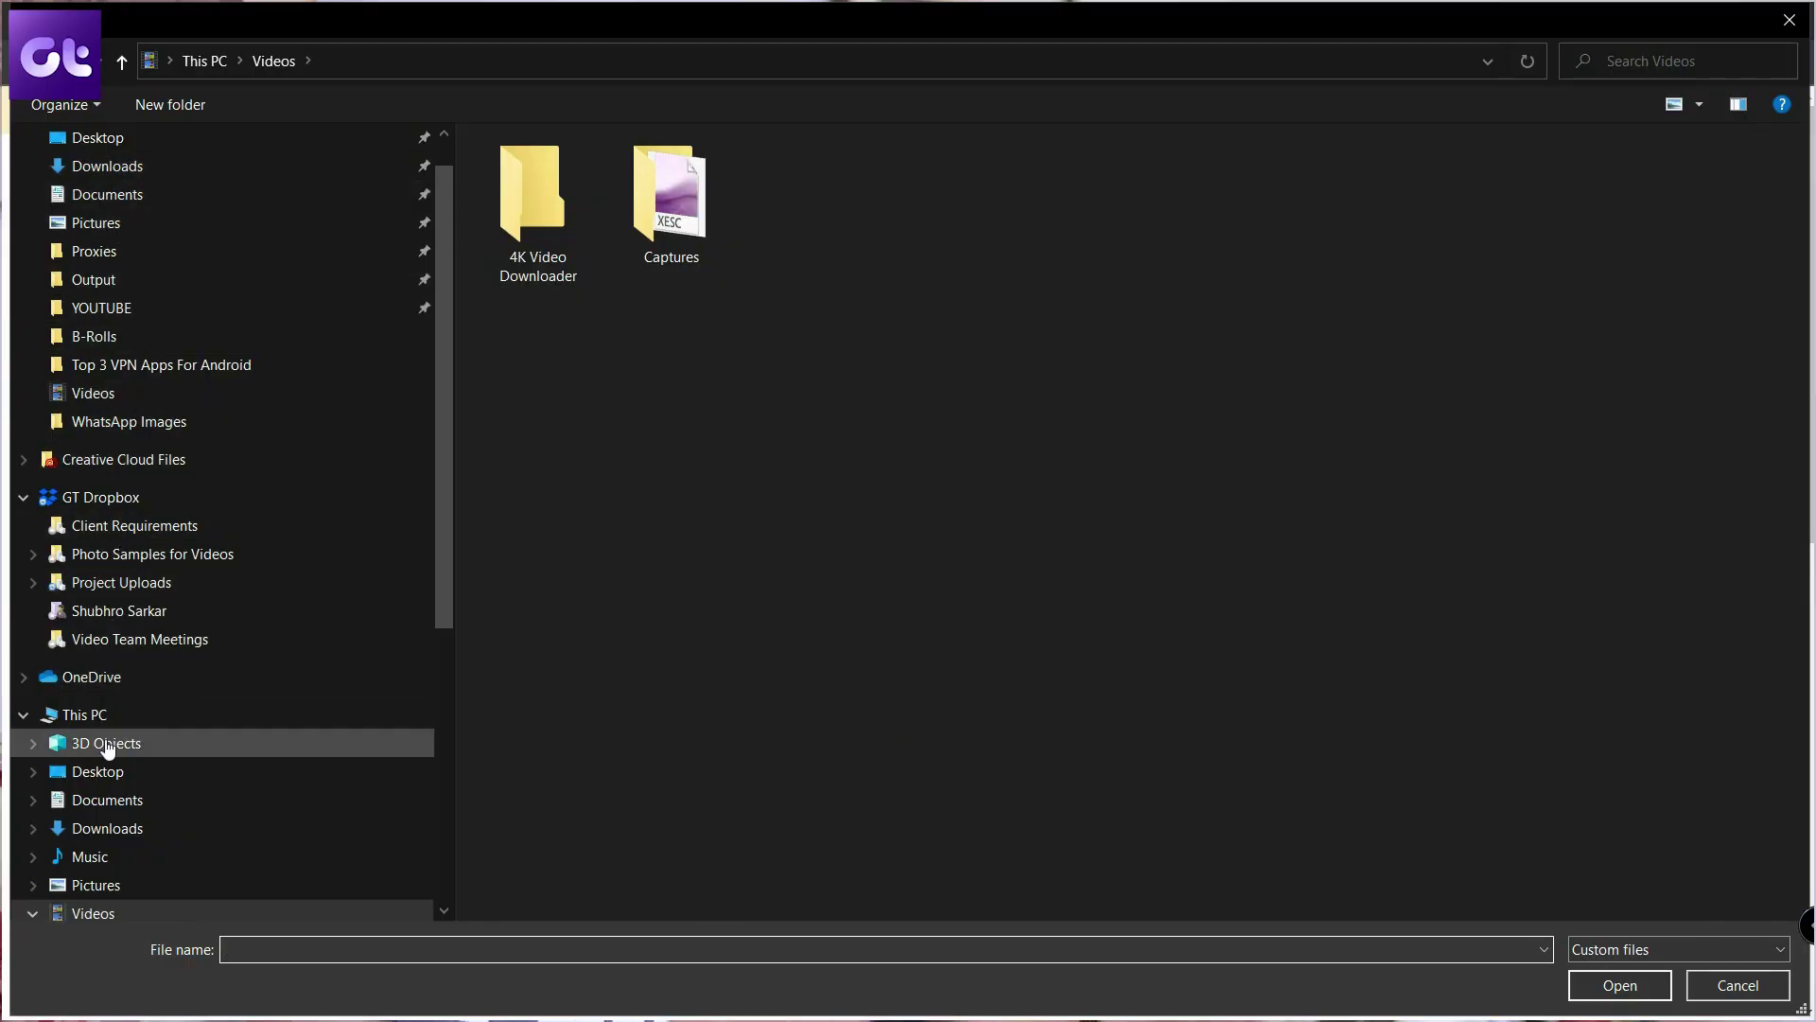
Upload IMG_0698 from the Downloads folder to remove.bg
{"action": "left_click", "coordinate": [115, 829]}
{"action": "left_click", "coordinate": [678, 224]}
{"action": "double_click", "coordinate": [677, 223]}
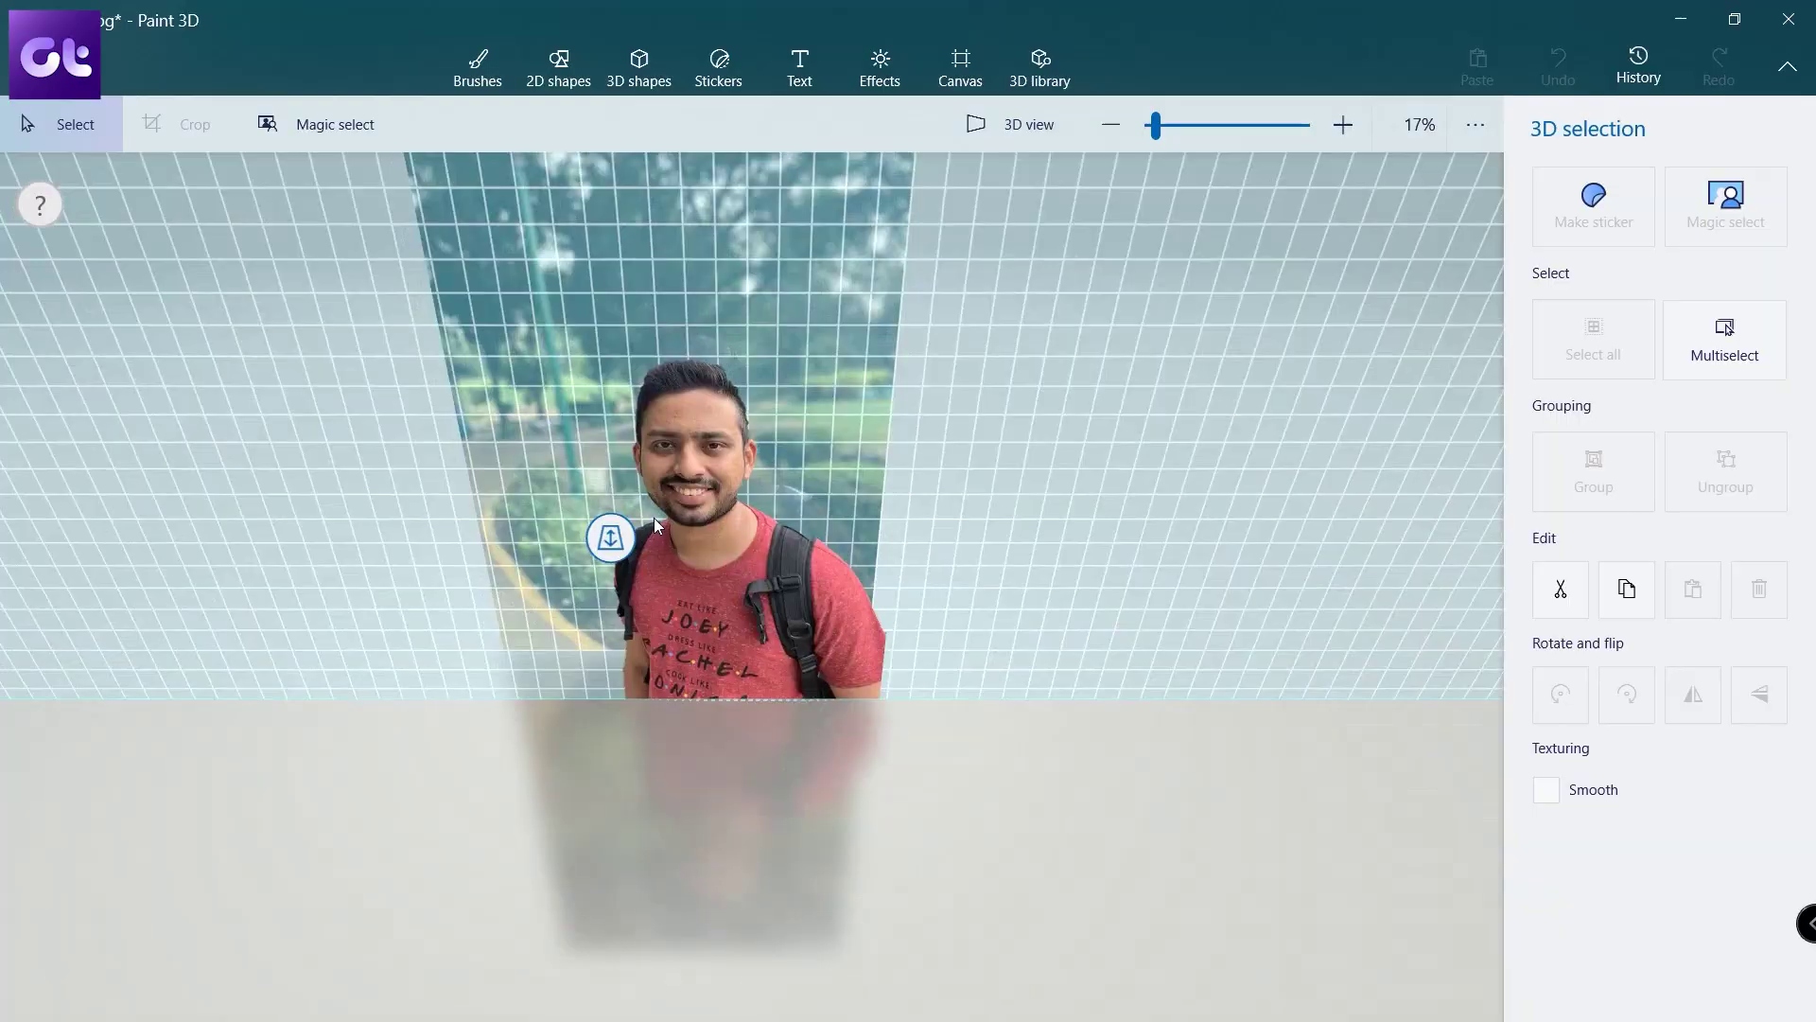
Move the photo object down the canvas and push it back in depth
{"action": "left_click_drag", "start_coordinate": [654, 518], "coordinate": [674, 683]}
{"action": "left_click_drag", "start_coordinate": [596, 754], "coordinate": [596, 593]}
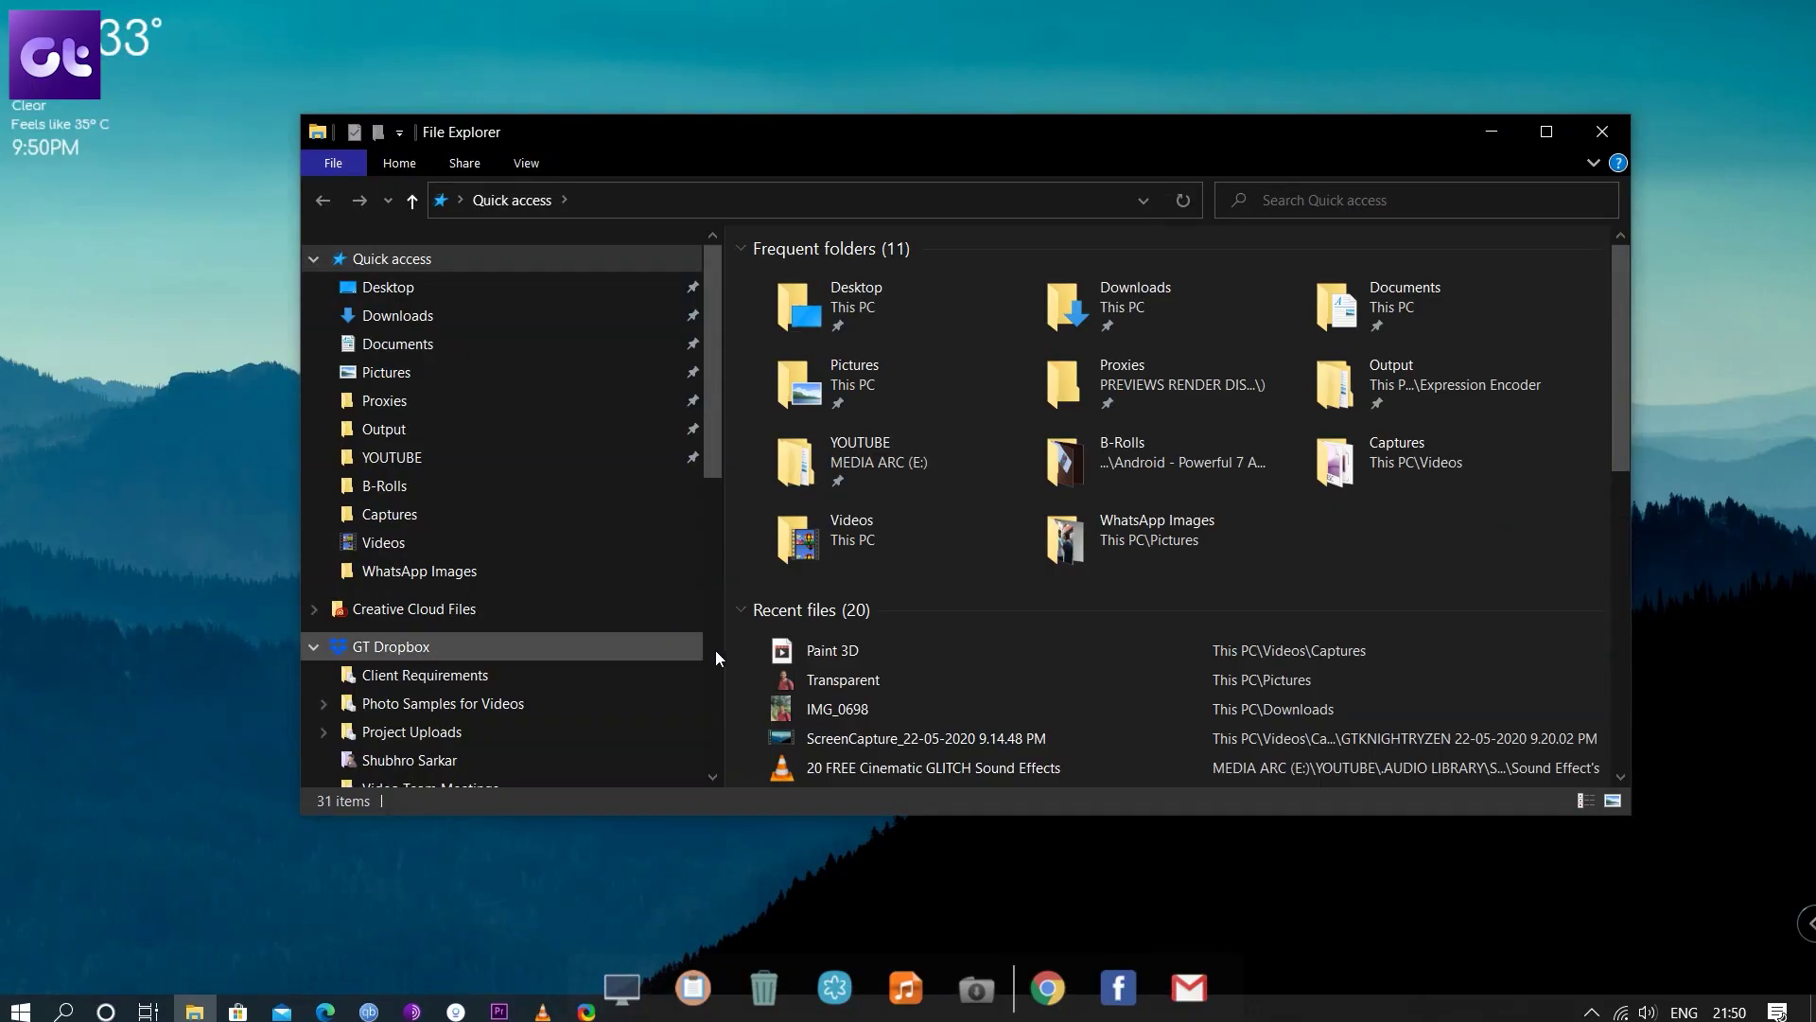
{"action": "right_click", "coordinate": [854, 711]}
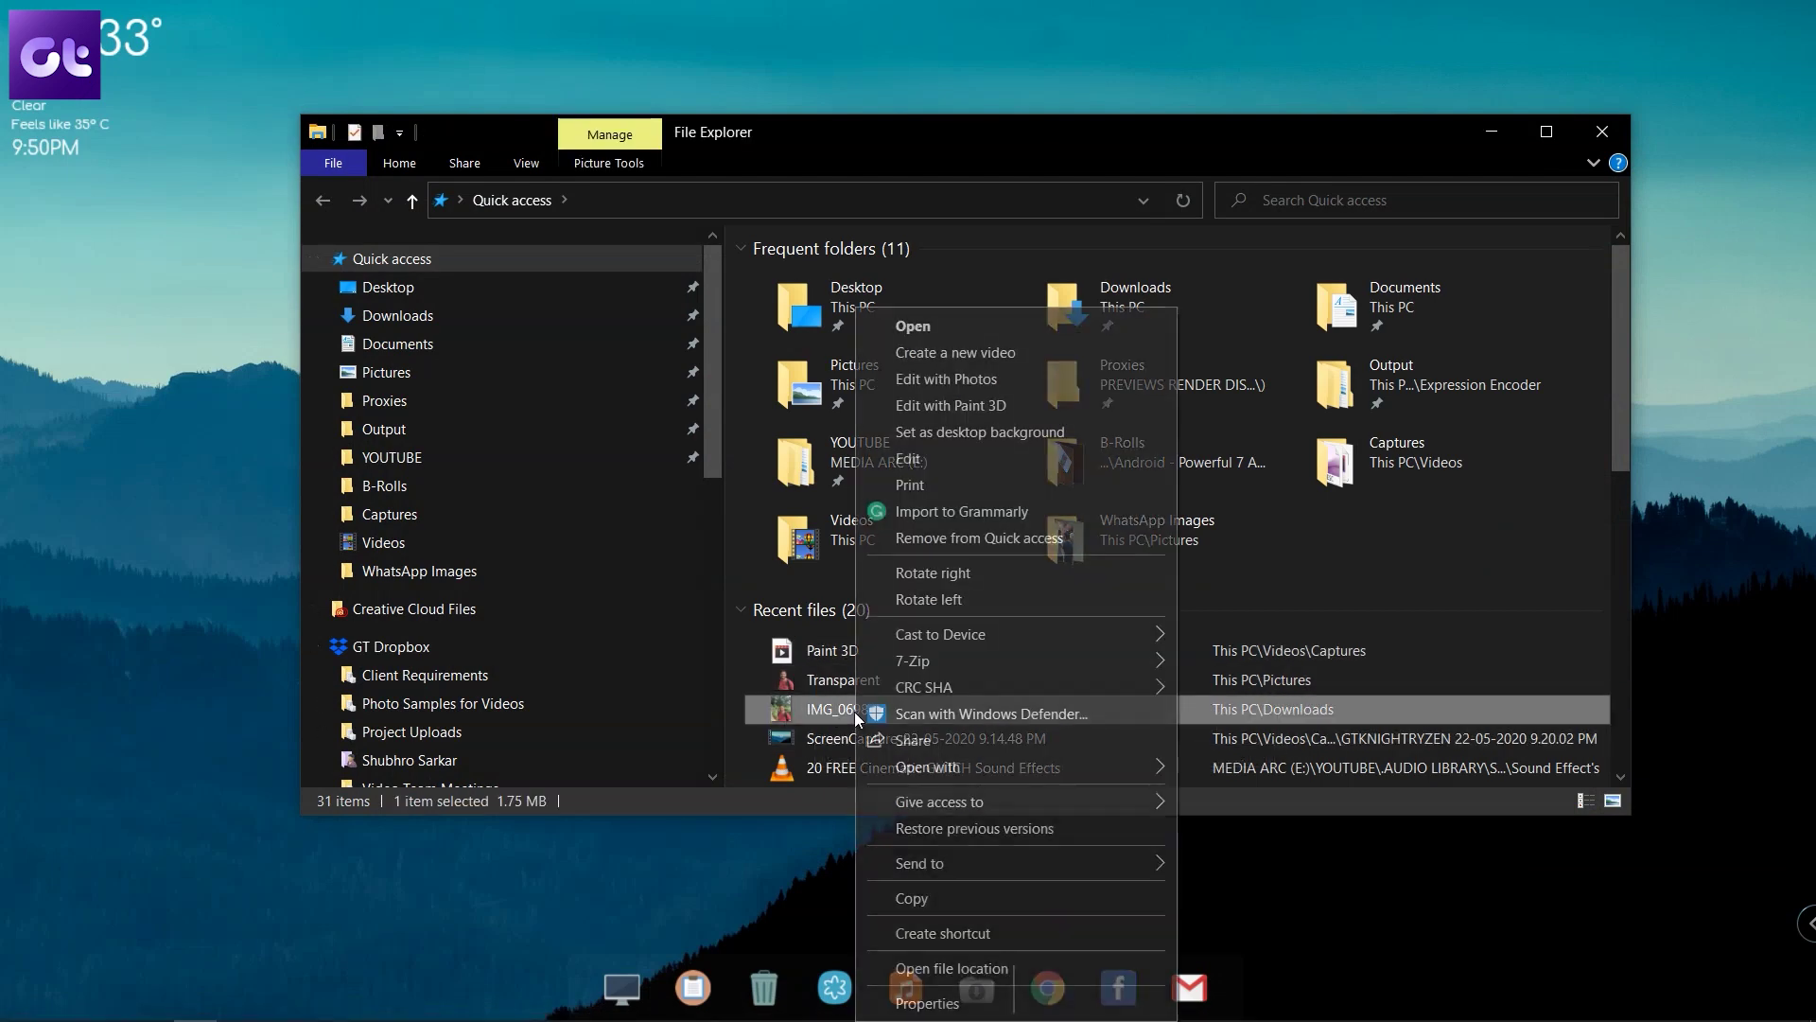
Open IMG_0698 from Recent files with Edit with Paint 3D
{"action": "left_click", "coordinate": [1009, 405]}
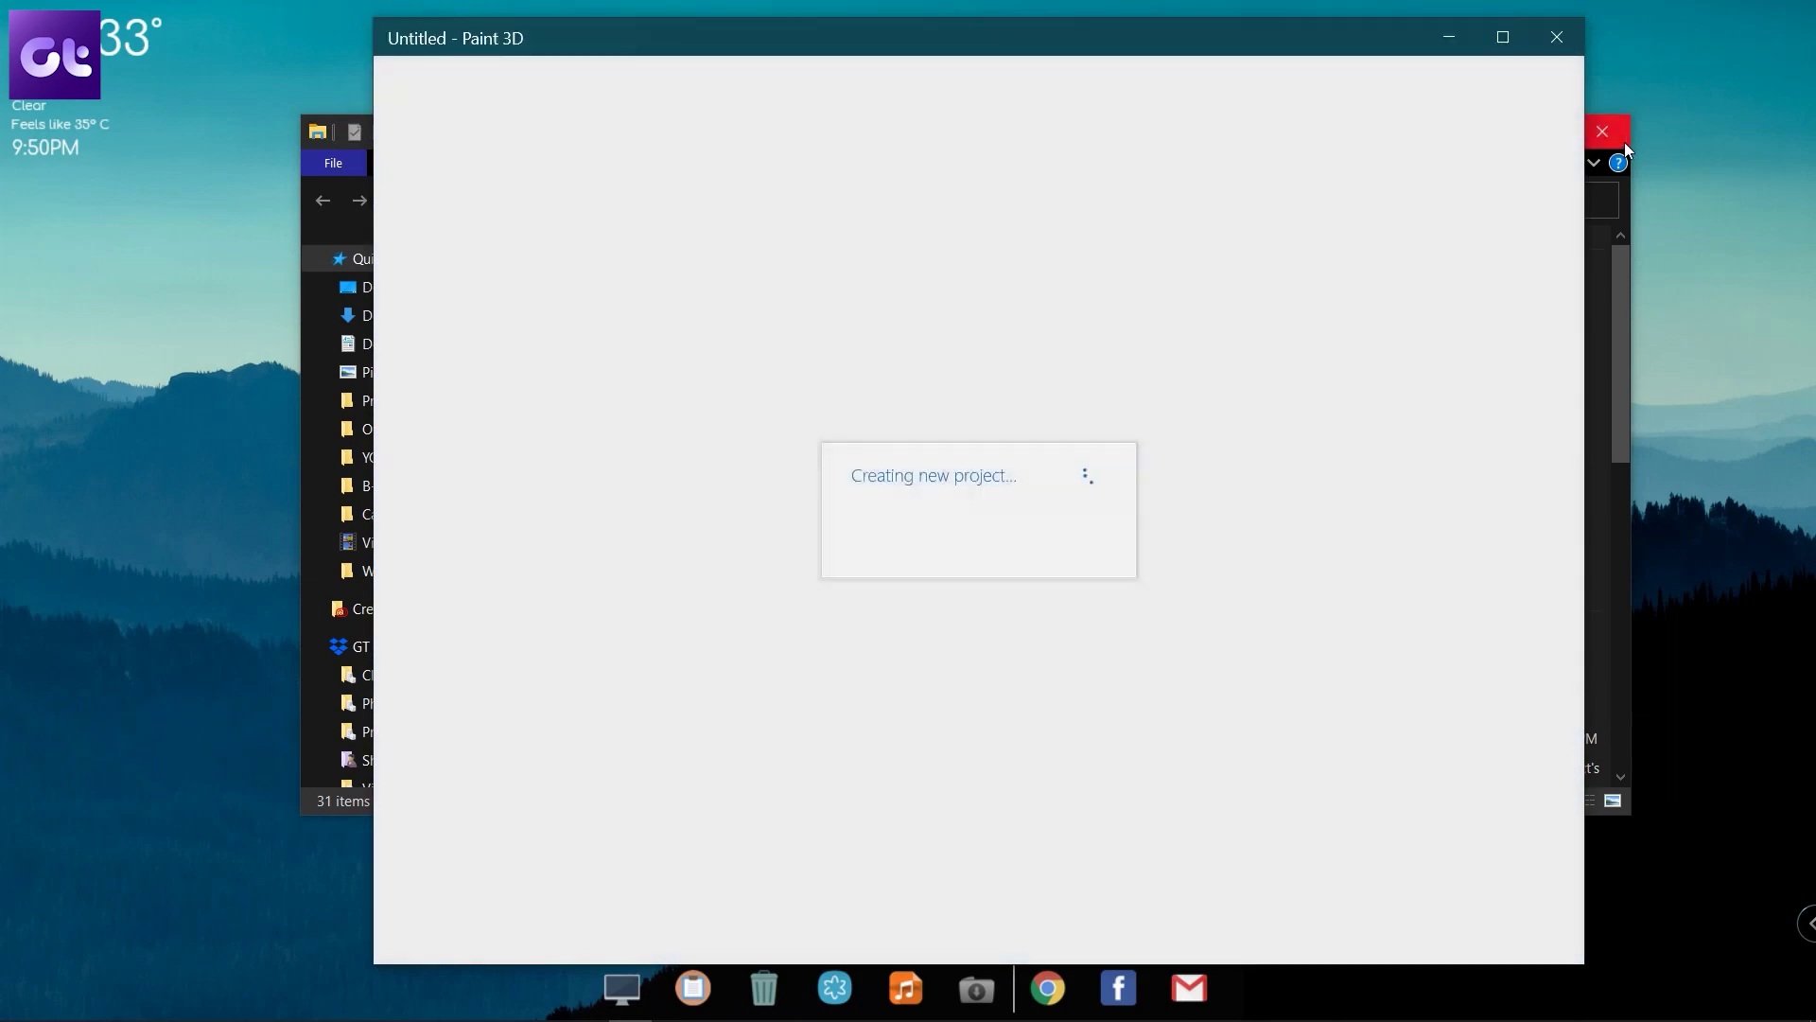
{"action": "left_click", "coordinate": [1625, 142]}
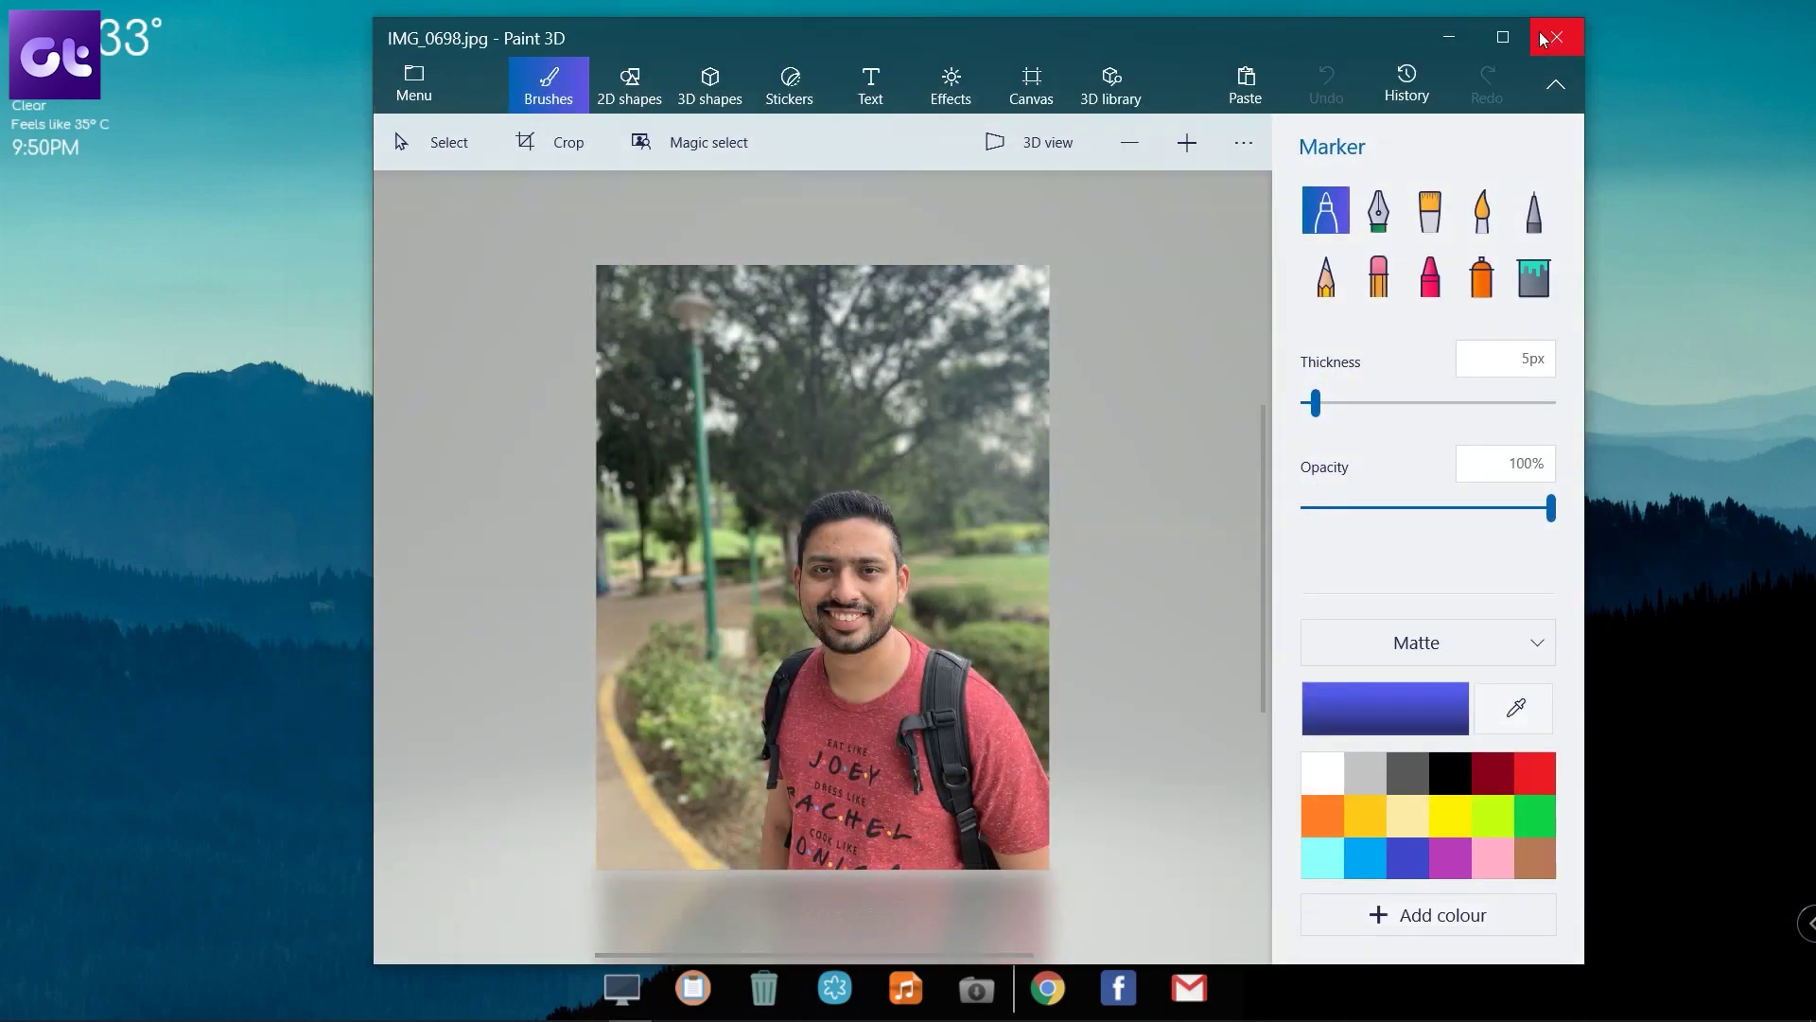
Maximize Paint 3D, start Magic select, and drag the box's top edge to the person's head
{"action": "left_click", "coordinate": [1503, 37]}
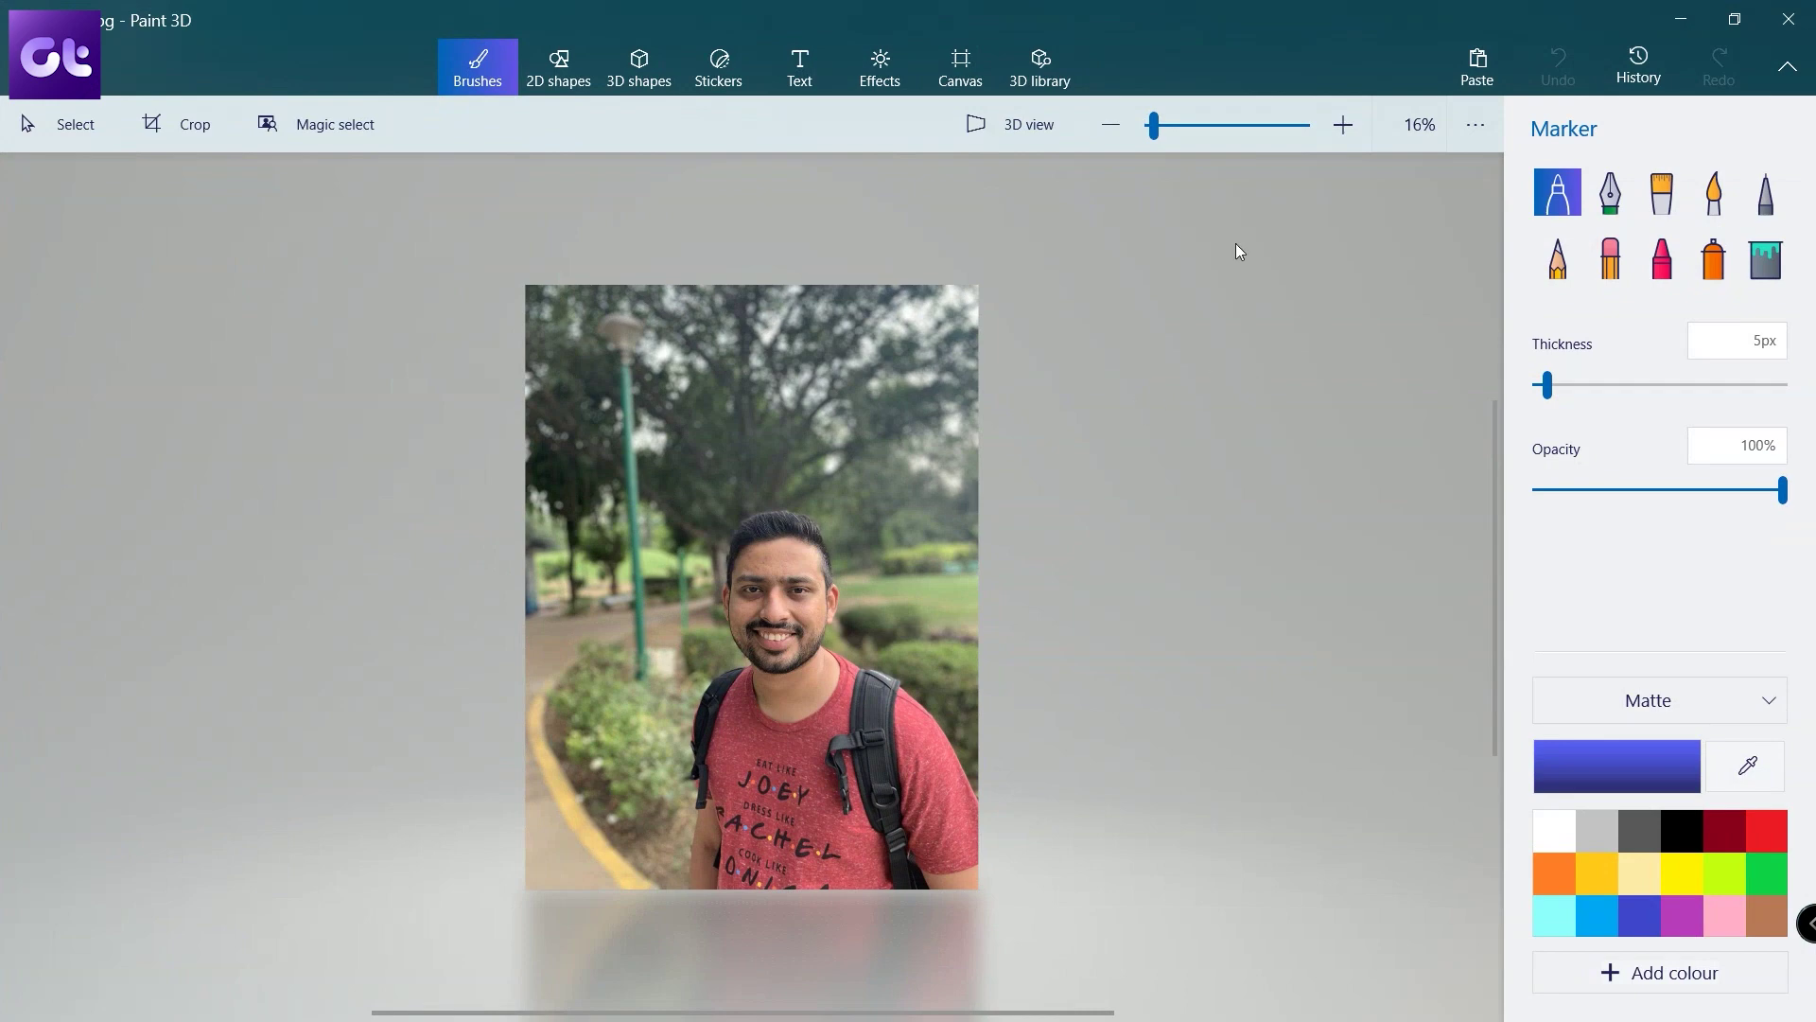
{"action": "left_click", "coordinate": [1347, 129]}
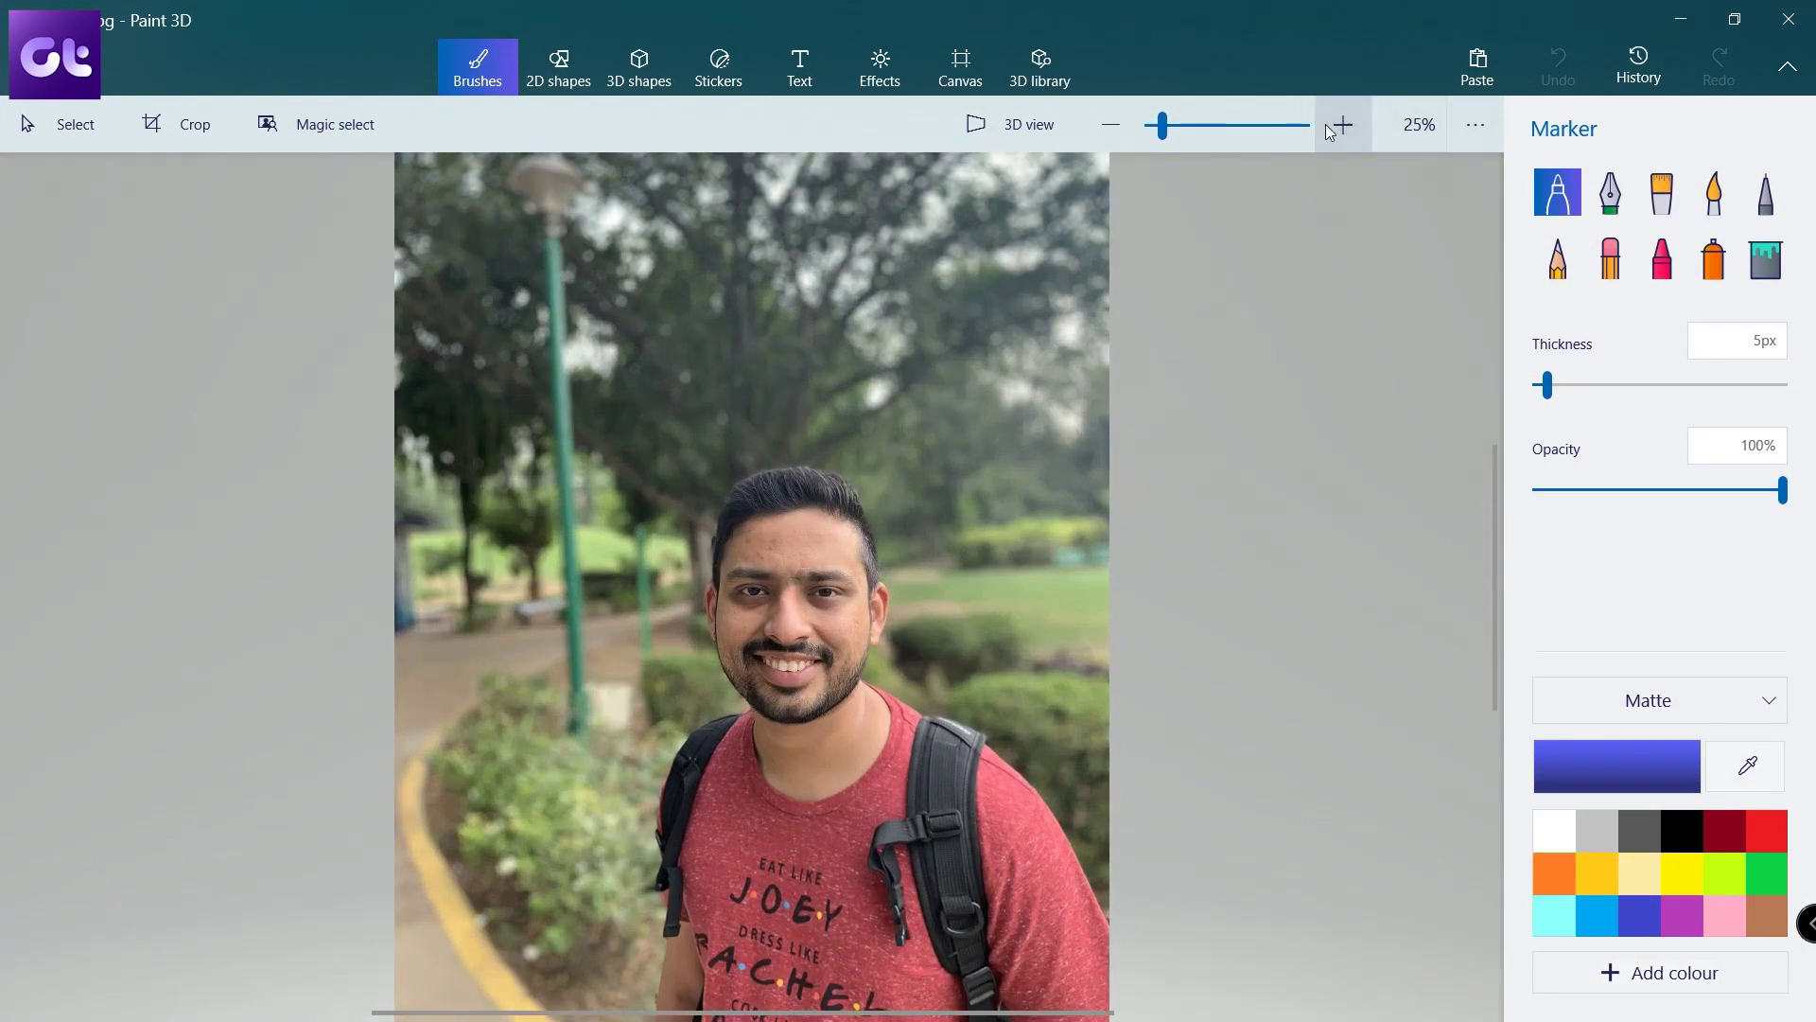
{"action": "left_click", "coordinate": [1110, 125]}
{"action": "left_click", "coordinate": [375, 124]}
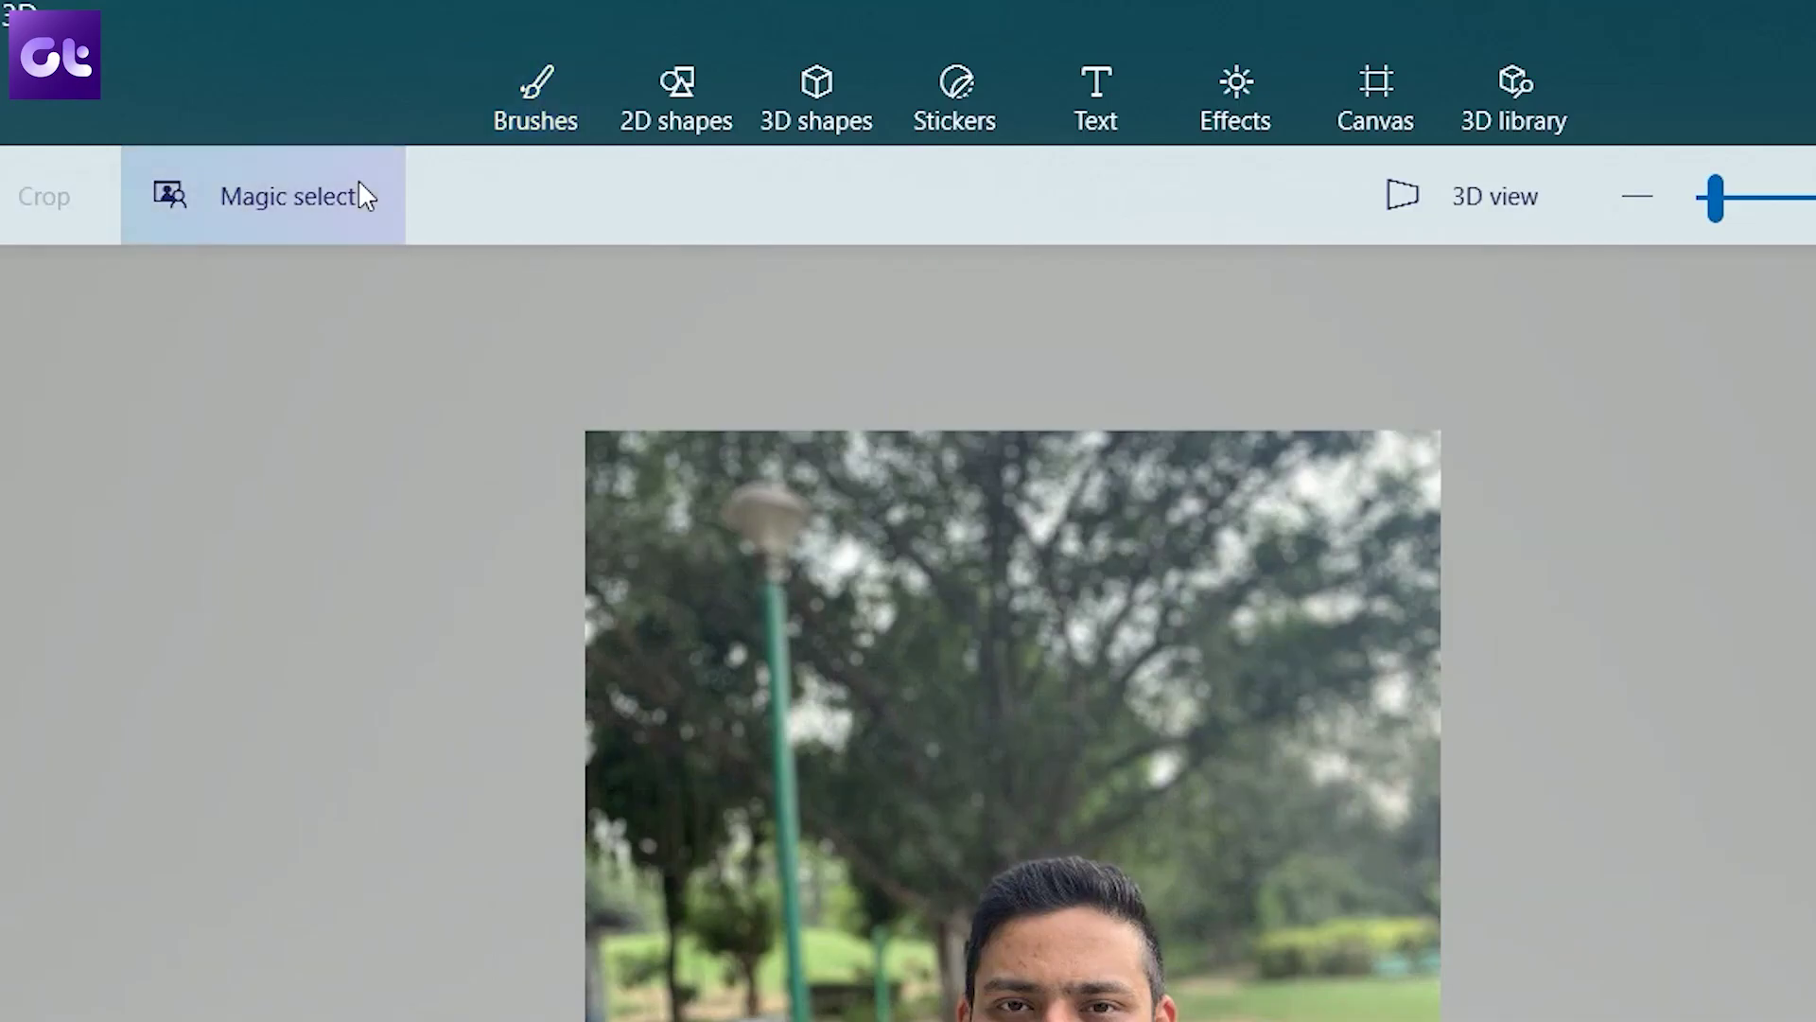
{"action": "left_click_drag", "start_coordinate": [1014, 429], "coordinate": [1013, 827]}
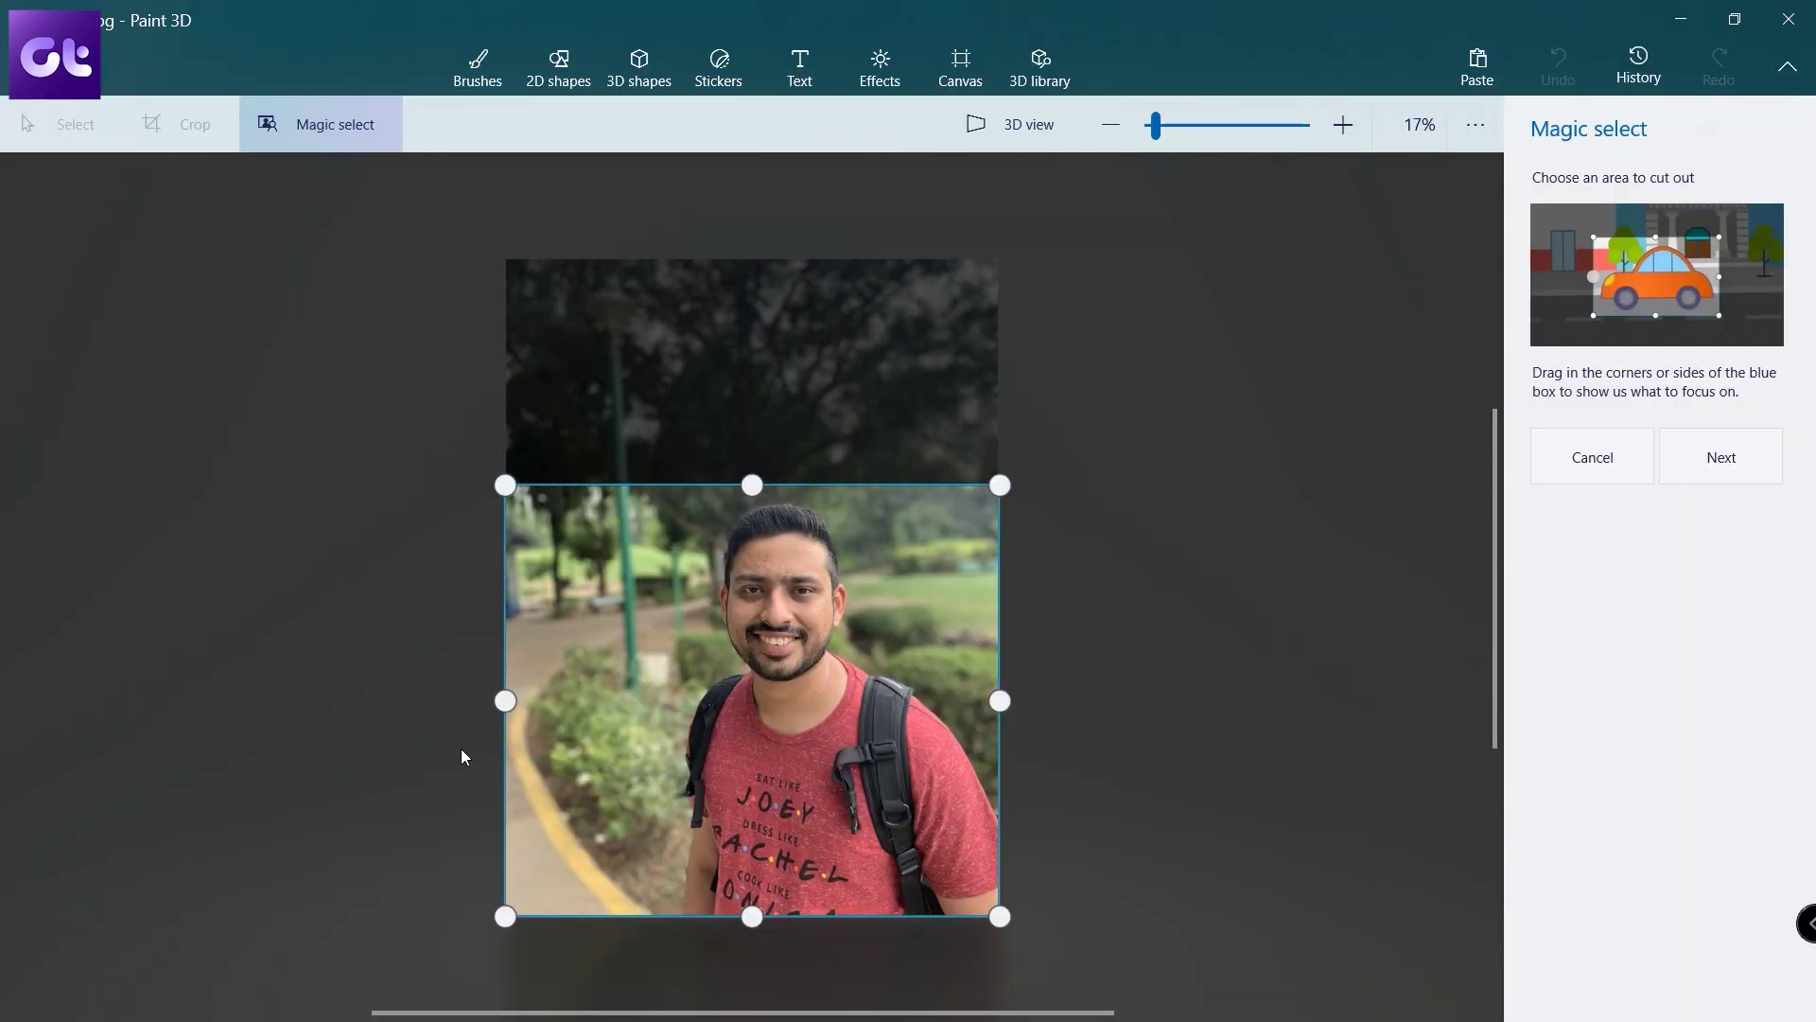
Pull the Magic select box's left edge to the person and add the missed area beside the head
{"action": "left_click_drag", "start_coordinate": [511, 707], "coordinate": [665, 701]}
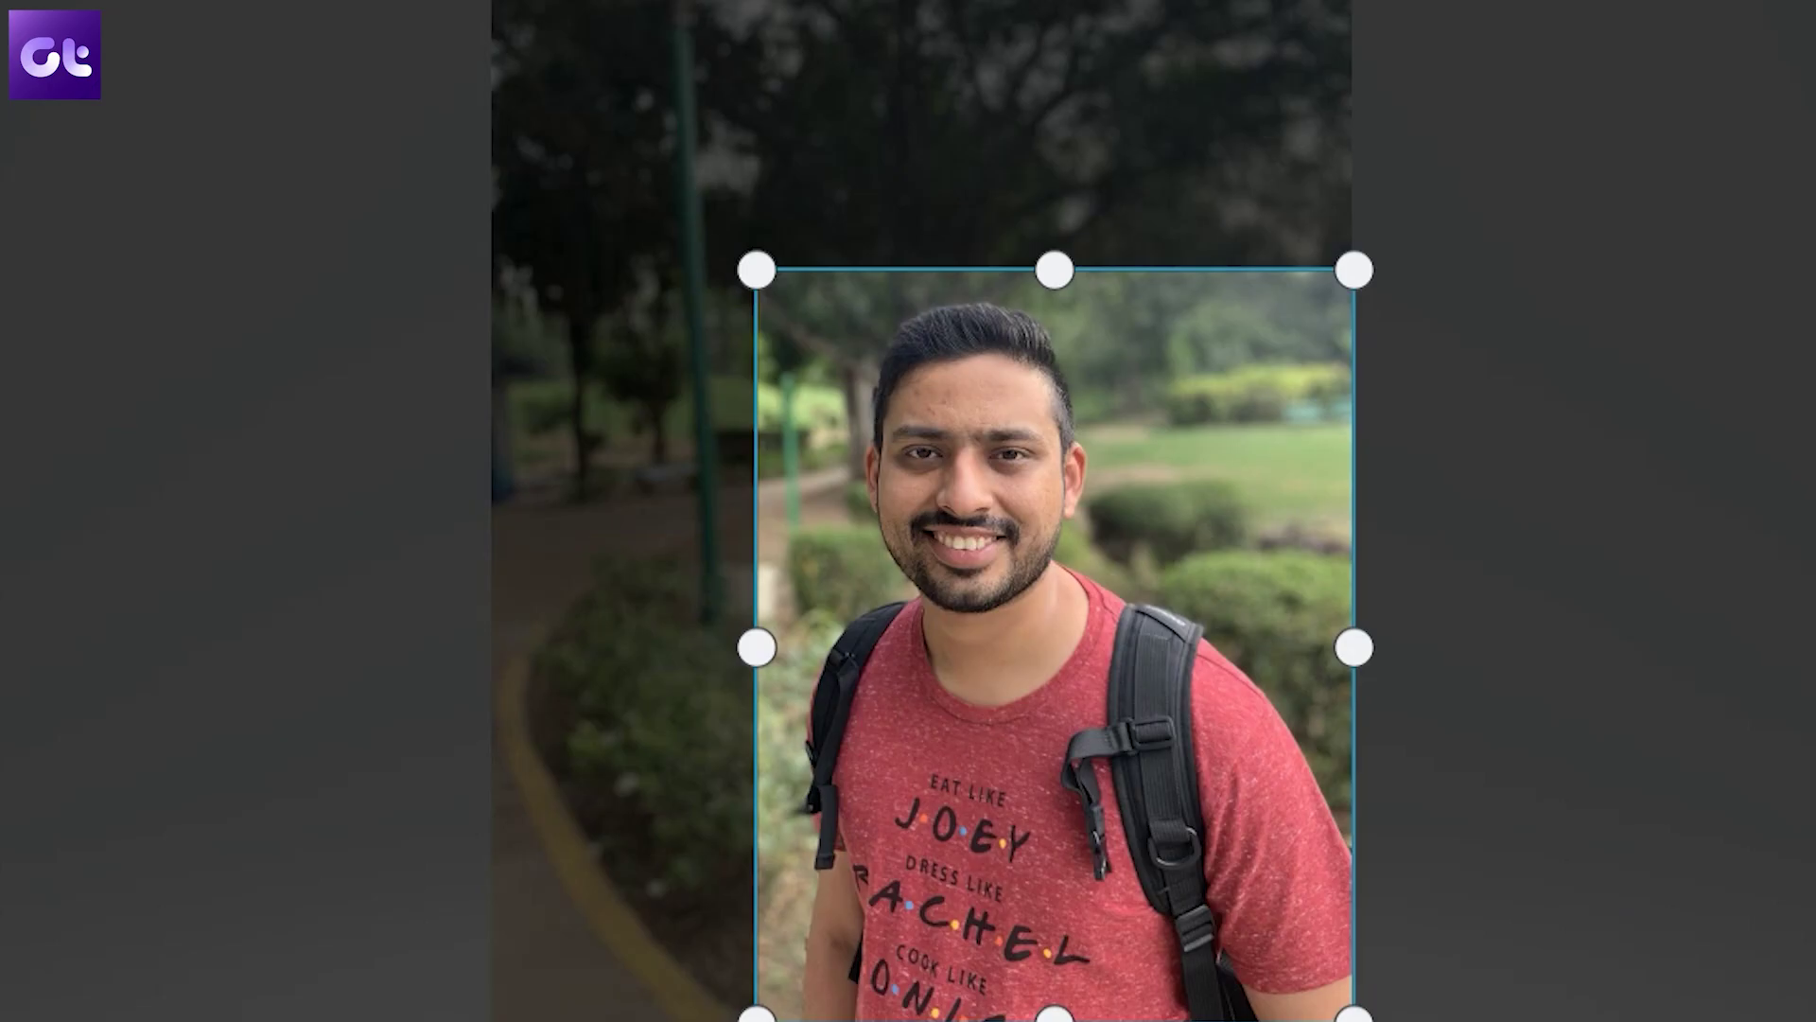
{"action": "left_click", "coordinate": [1721, 457]}
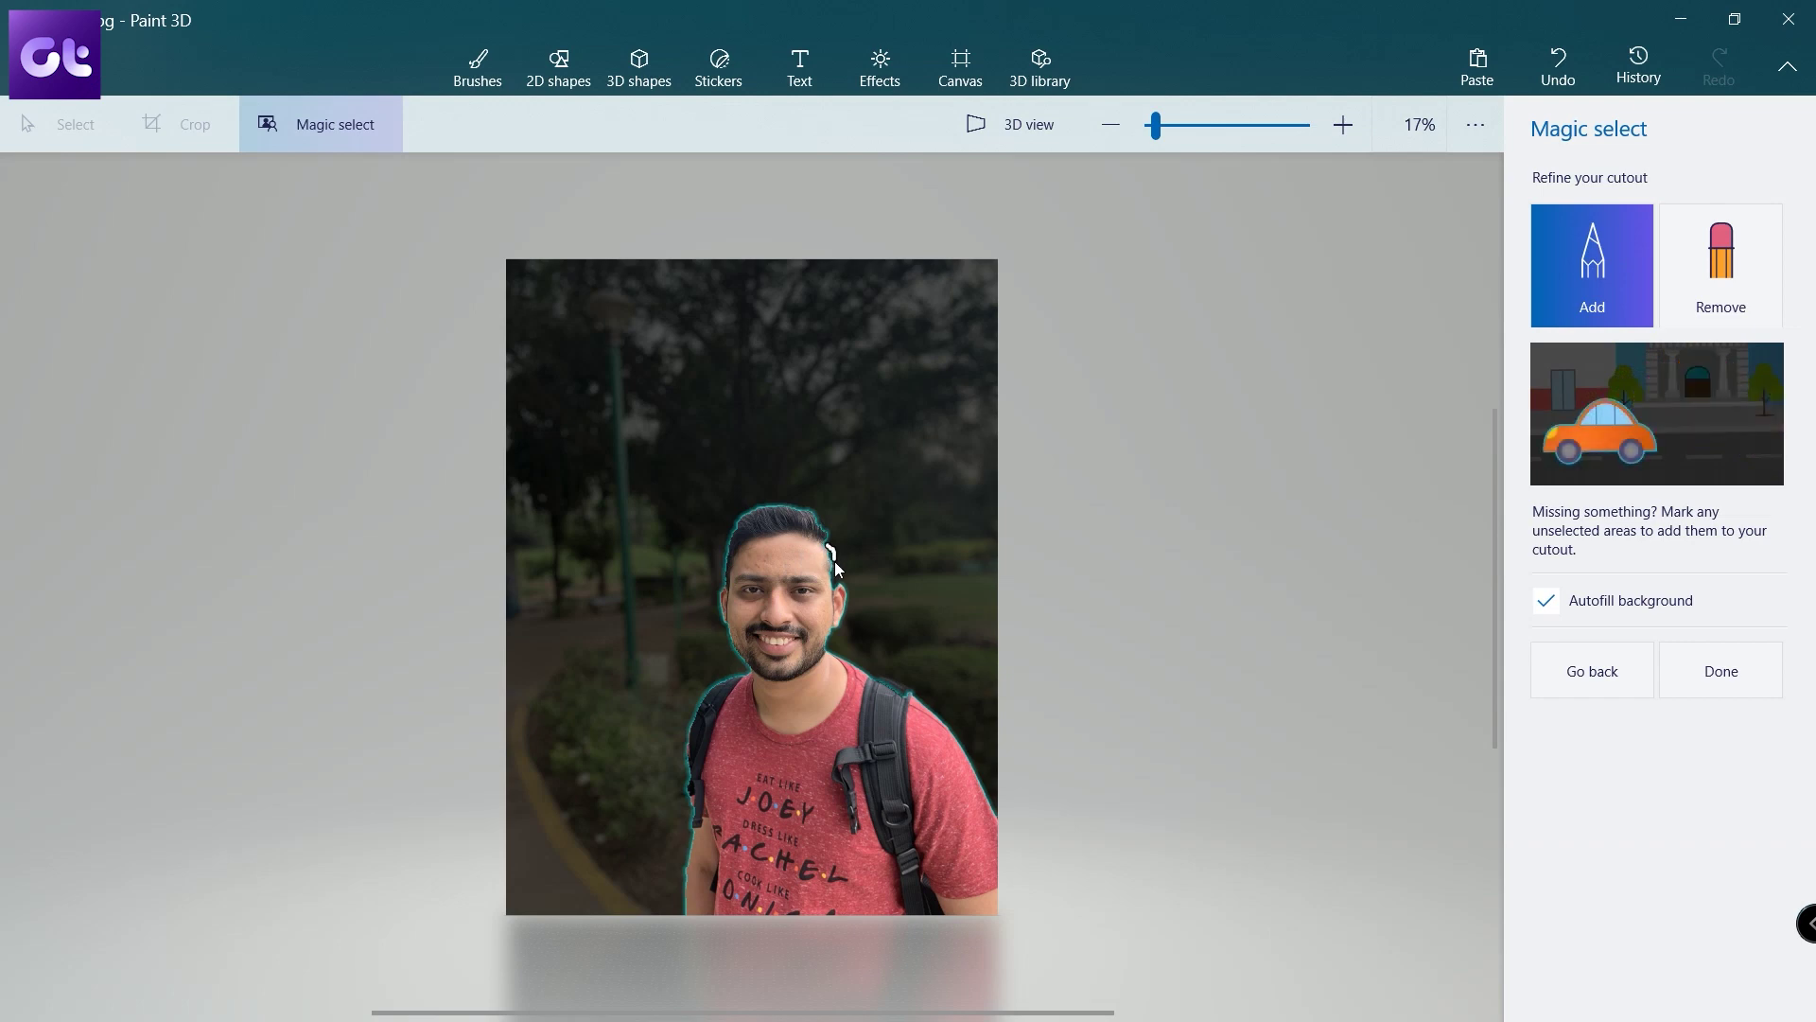
{"action": "left_click_drag", "start_coordinate": [830, 548], "coordinate": [842, 621]}
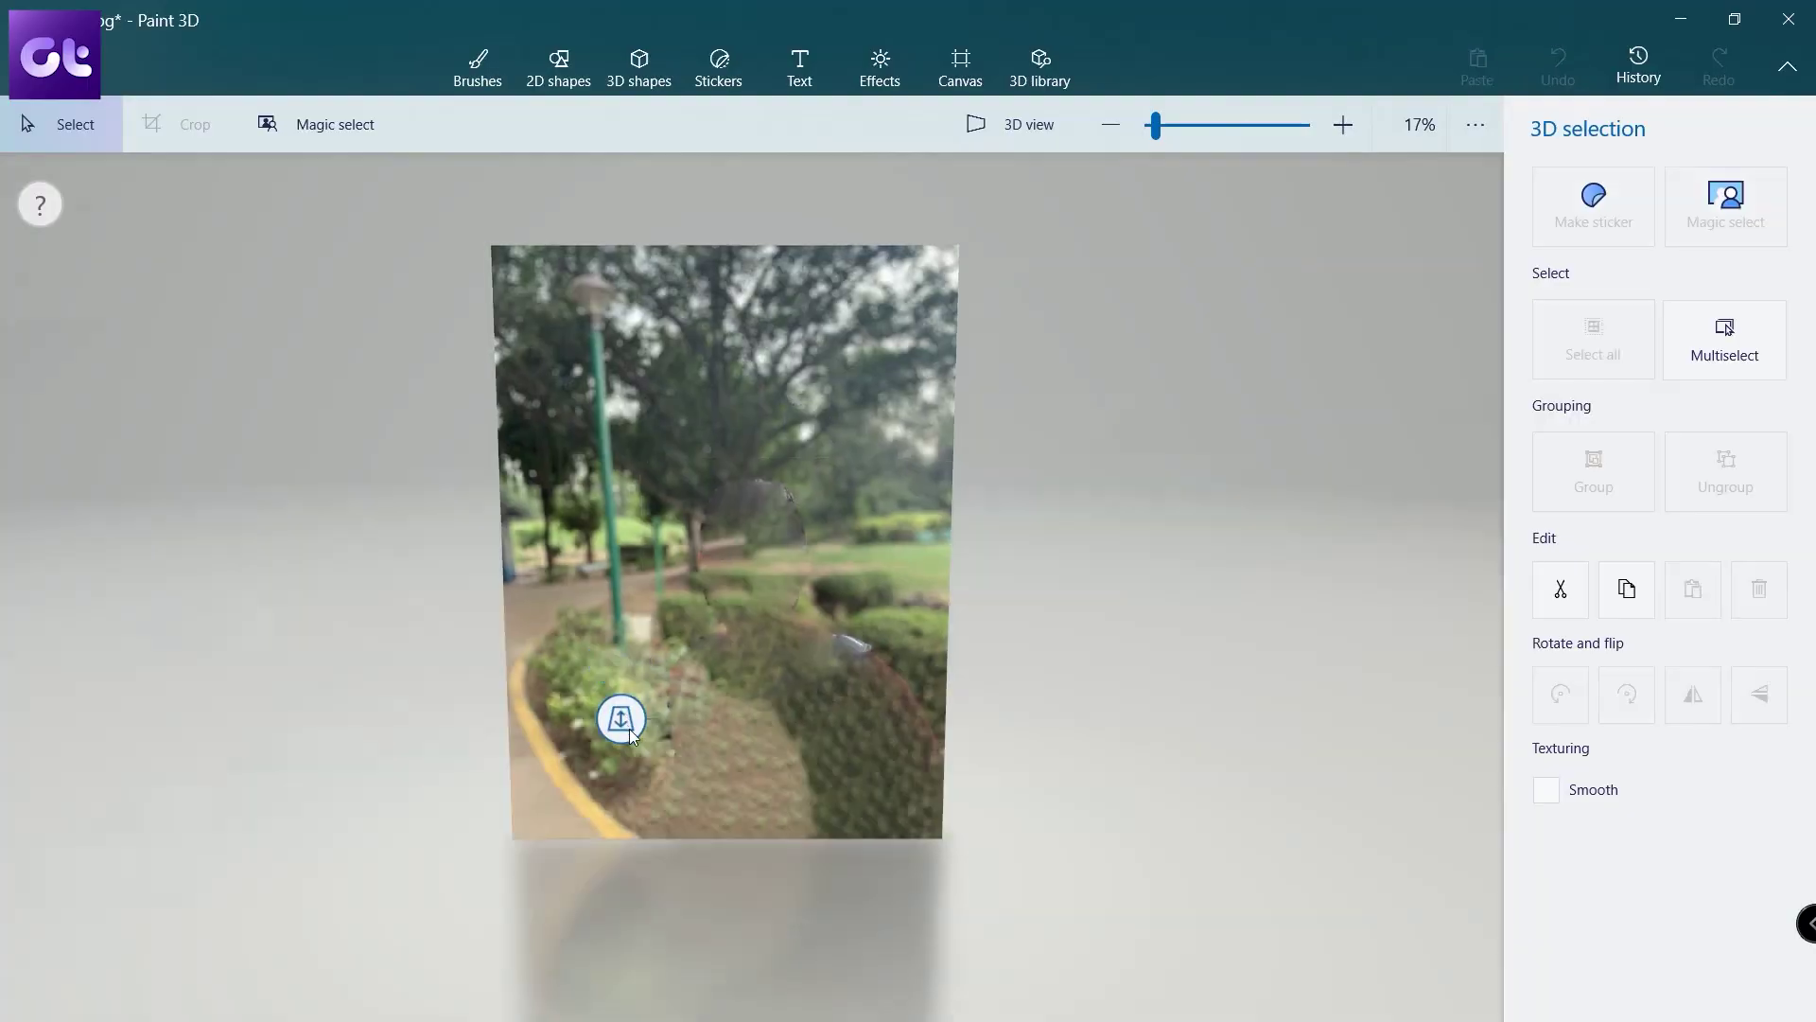
Adjust the cut-out person and cut them out of the park photo
{"action": "mouse_move", "coordinate": [621, 718]}
{"action": "left_mouse_down"}
{"action": "mouse_move", "coordinate": [632, 787]}
{"action": "mouse_move", "coordinate": [620, 714]}
{"action": "left_mouse_up"}
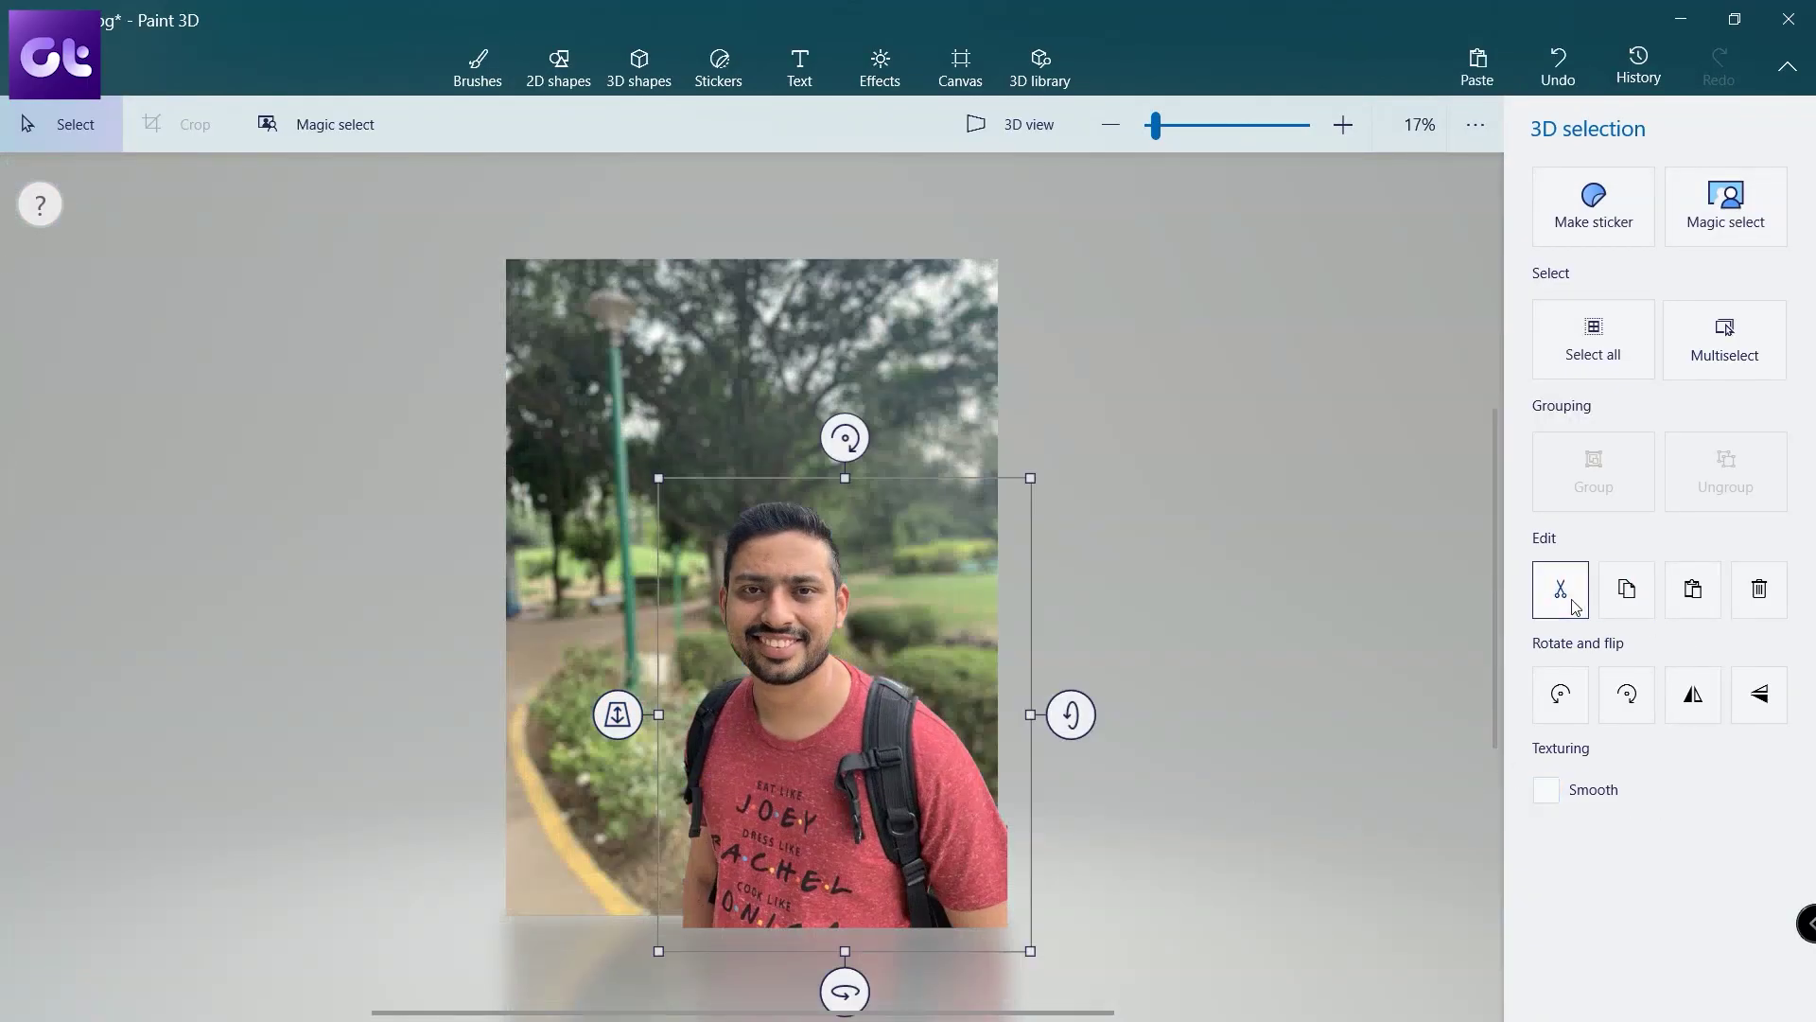
{"action": "key", "text": "Delete"}
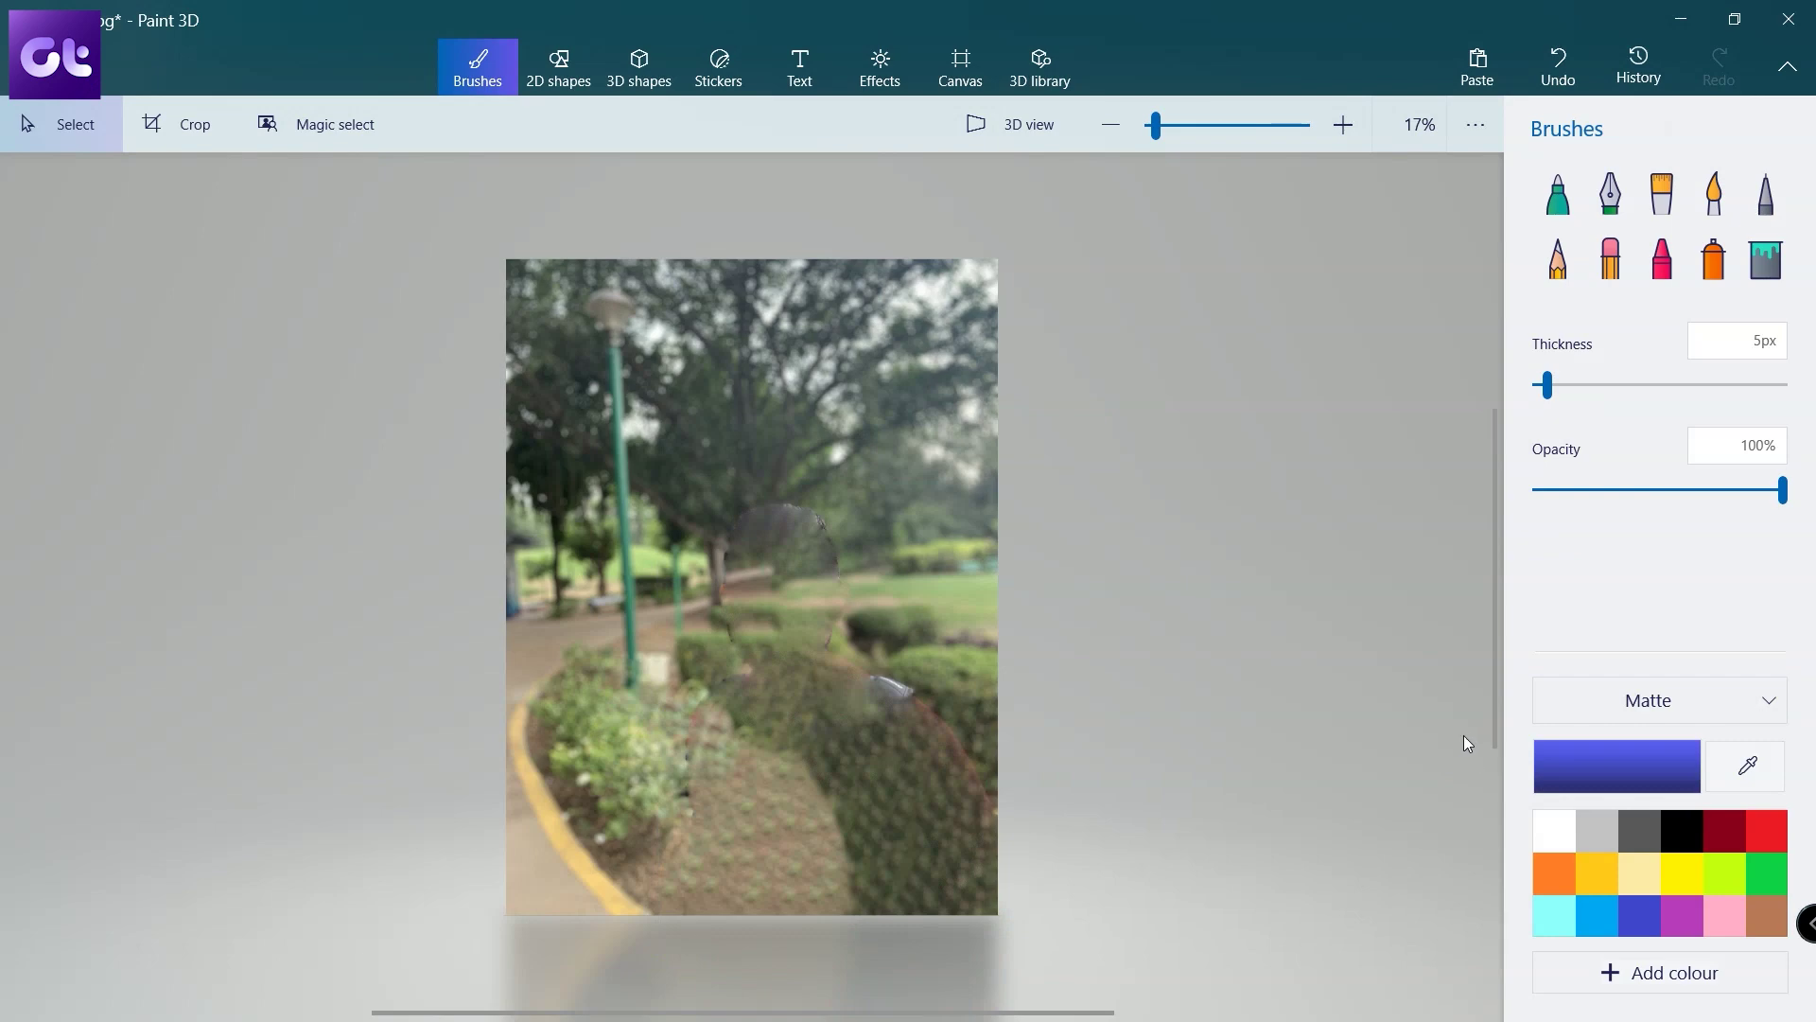
{"action": "left_click", "coordinate": [38, 66]}
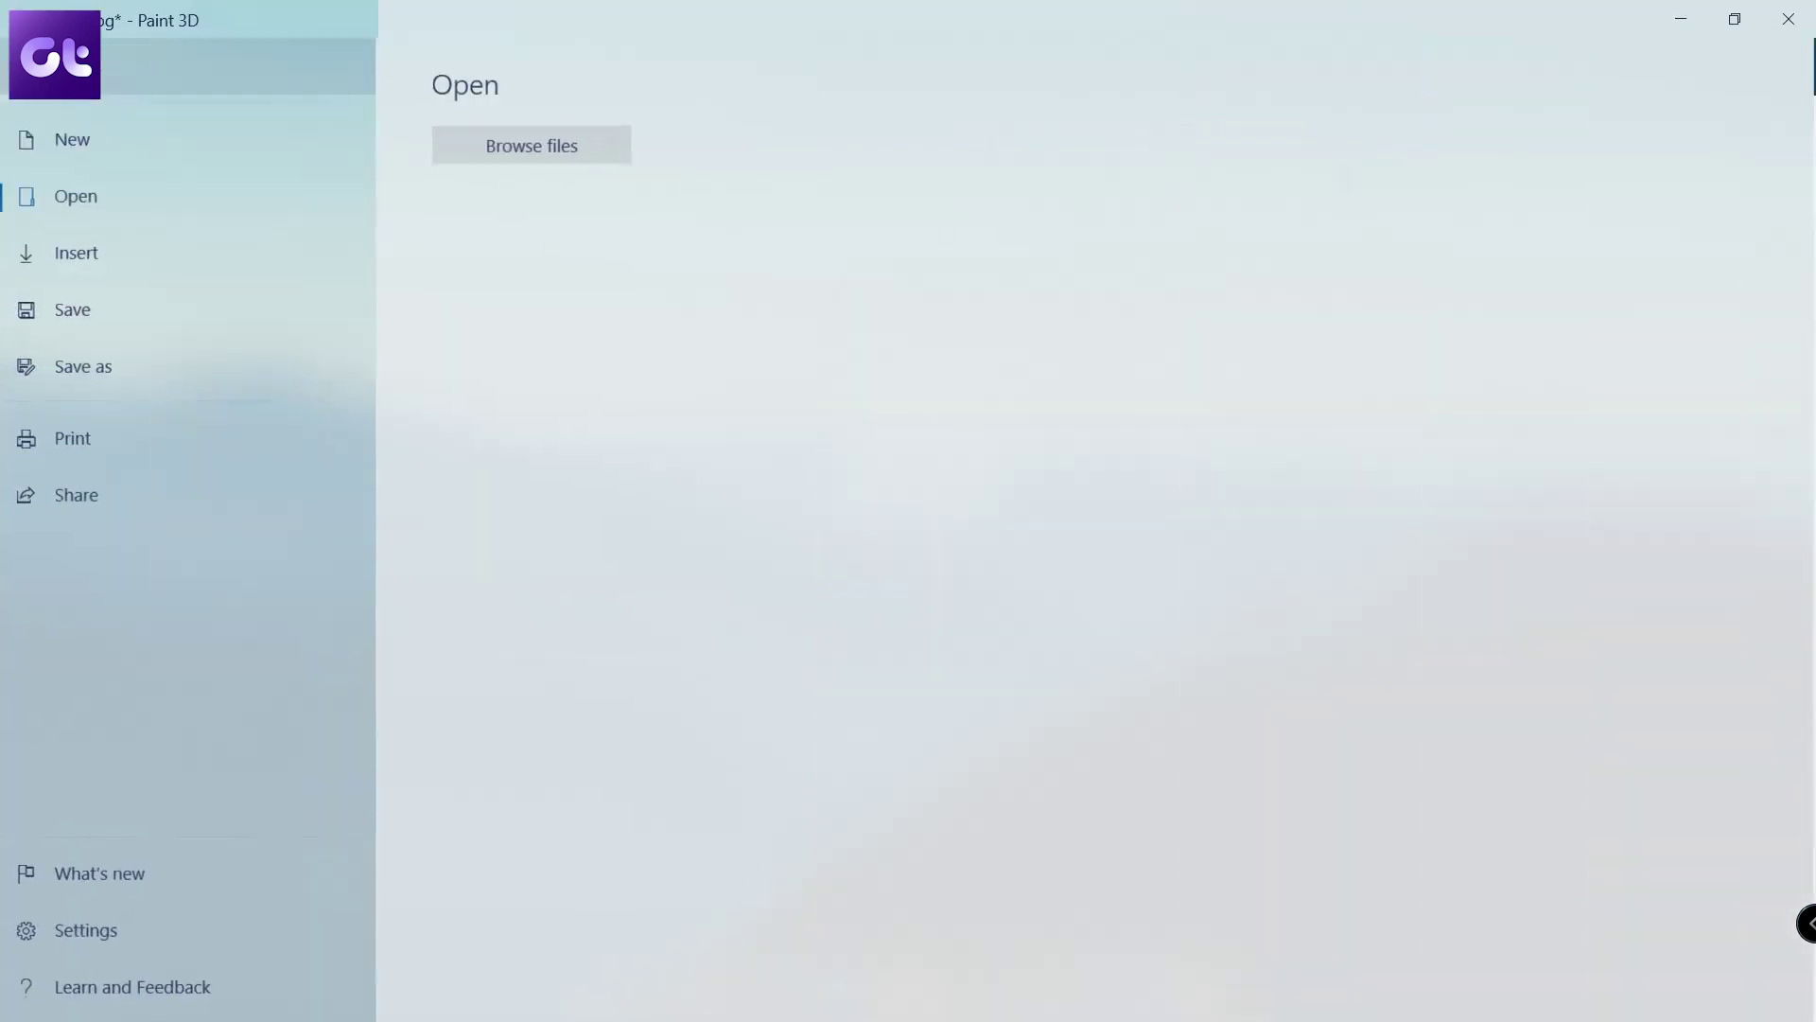
Start a new 1350 × 679 px project without saving the photo and turn Transparent canvas on
{"action": "left_click", "coordinate": [98, 129]}
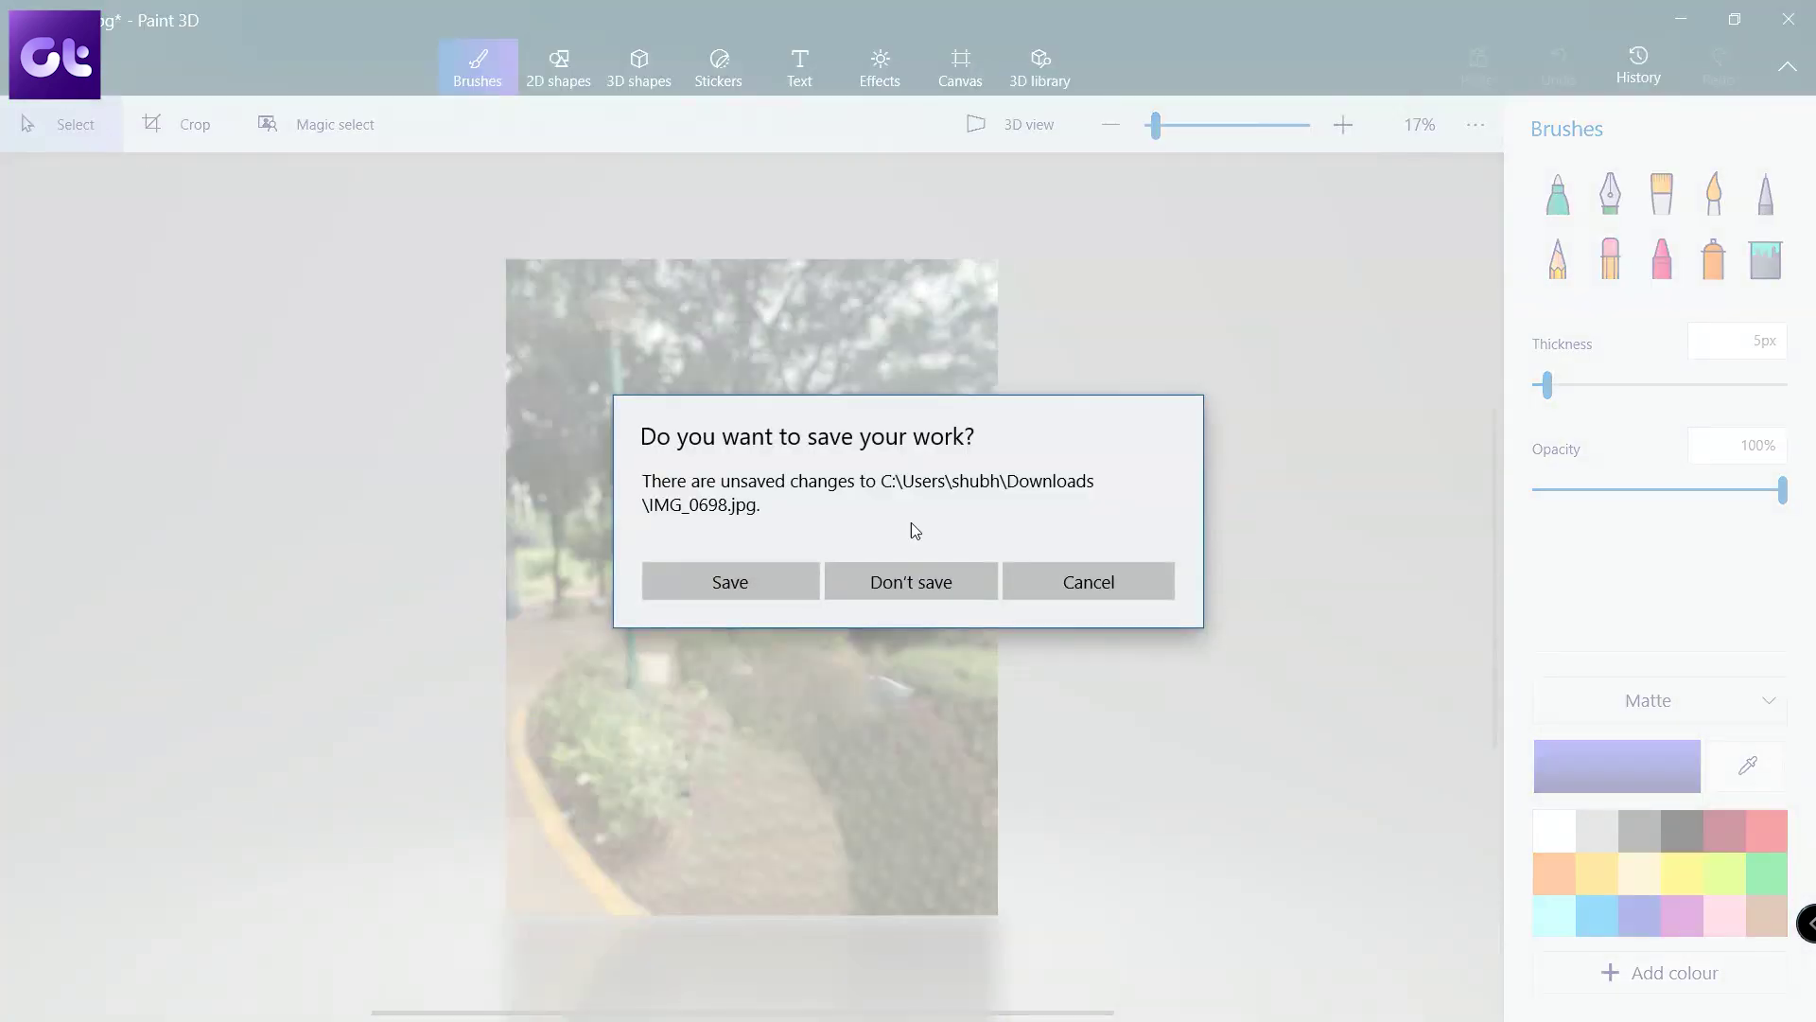
{"action": "left_click", "coordinate": [905, 582]}
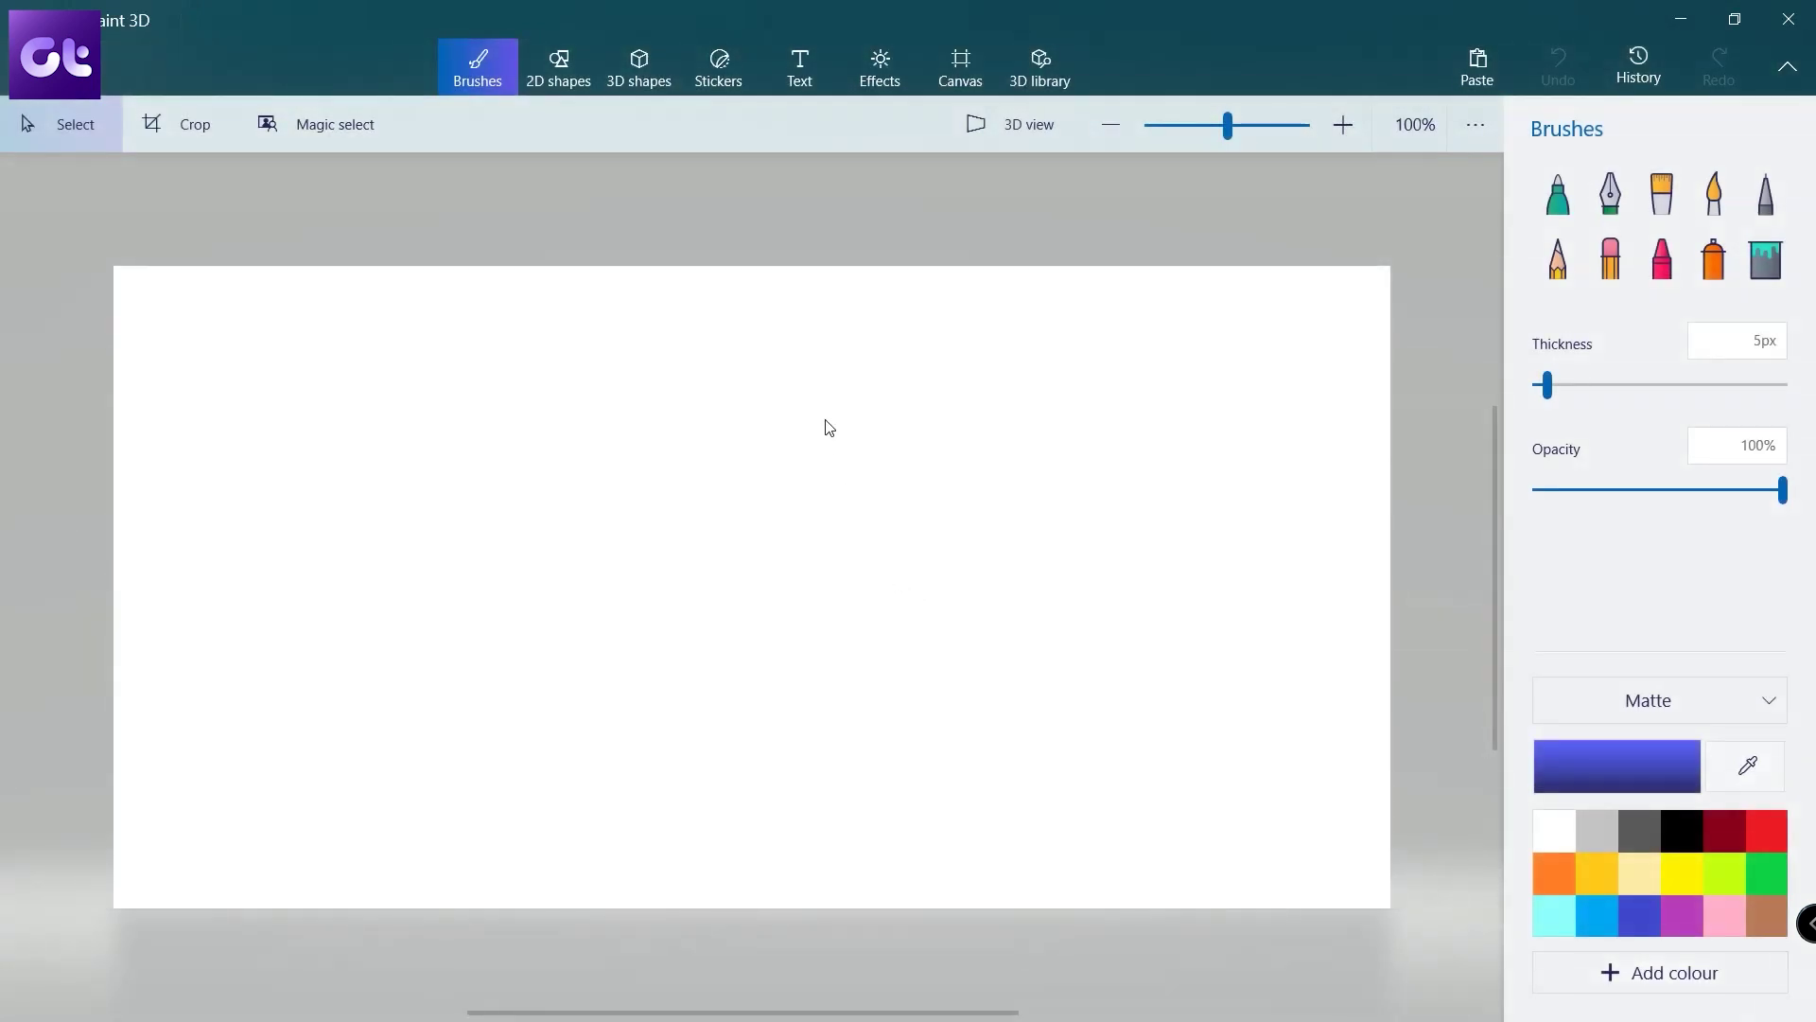
{"action": "left_click", "coordinate": [976, 68]}
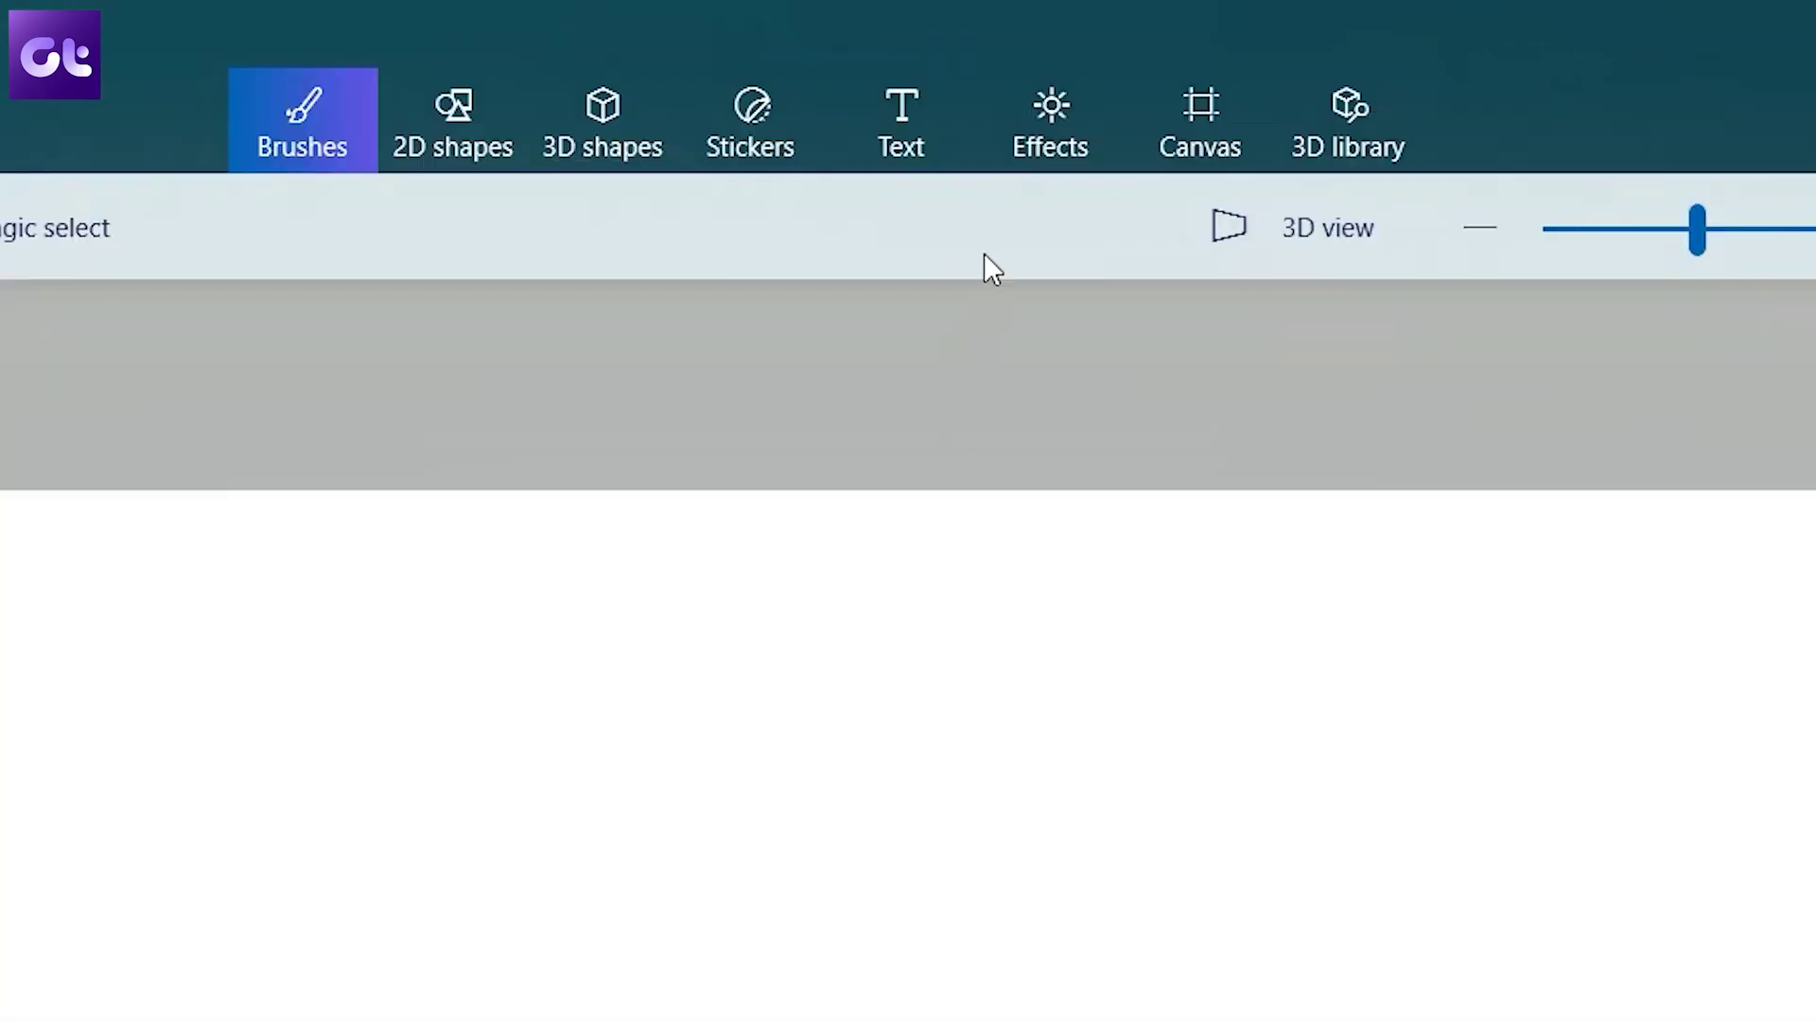
{"action": "left_click", "coordinate": [1239, 123]}
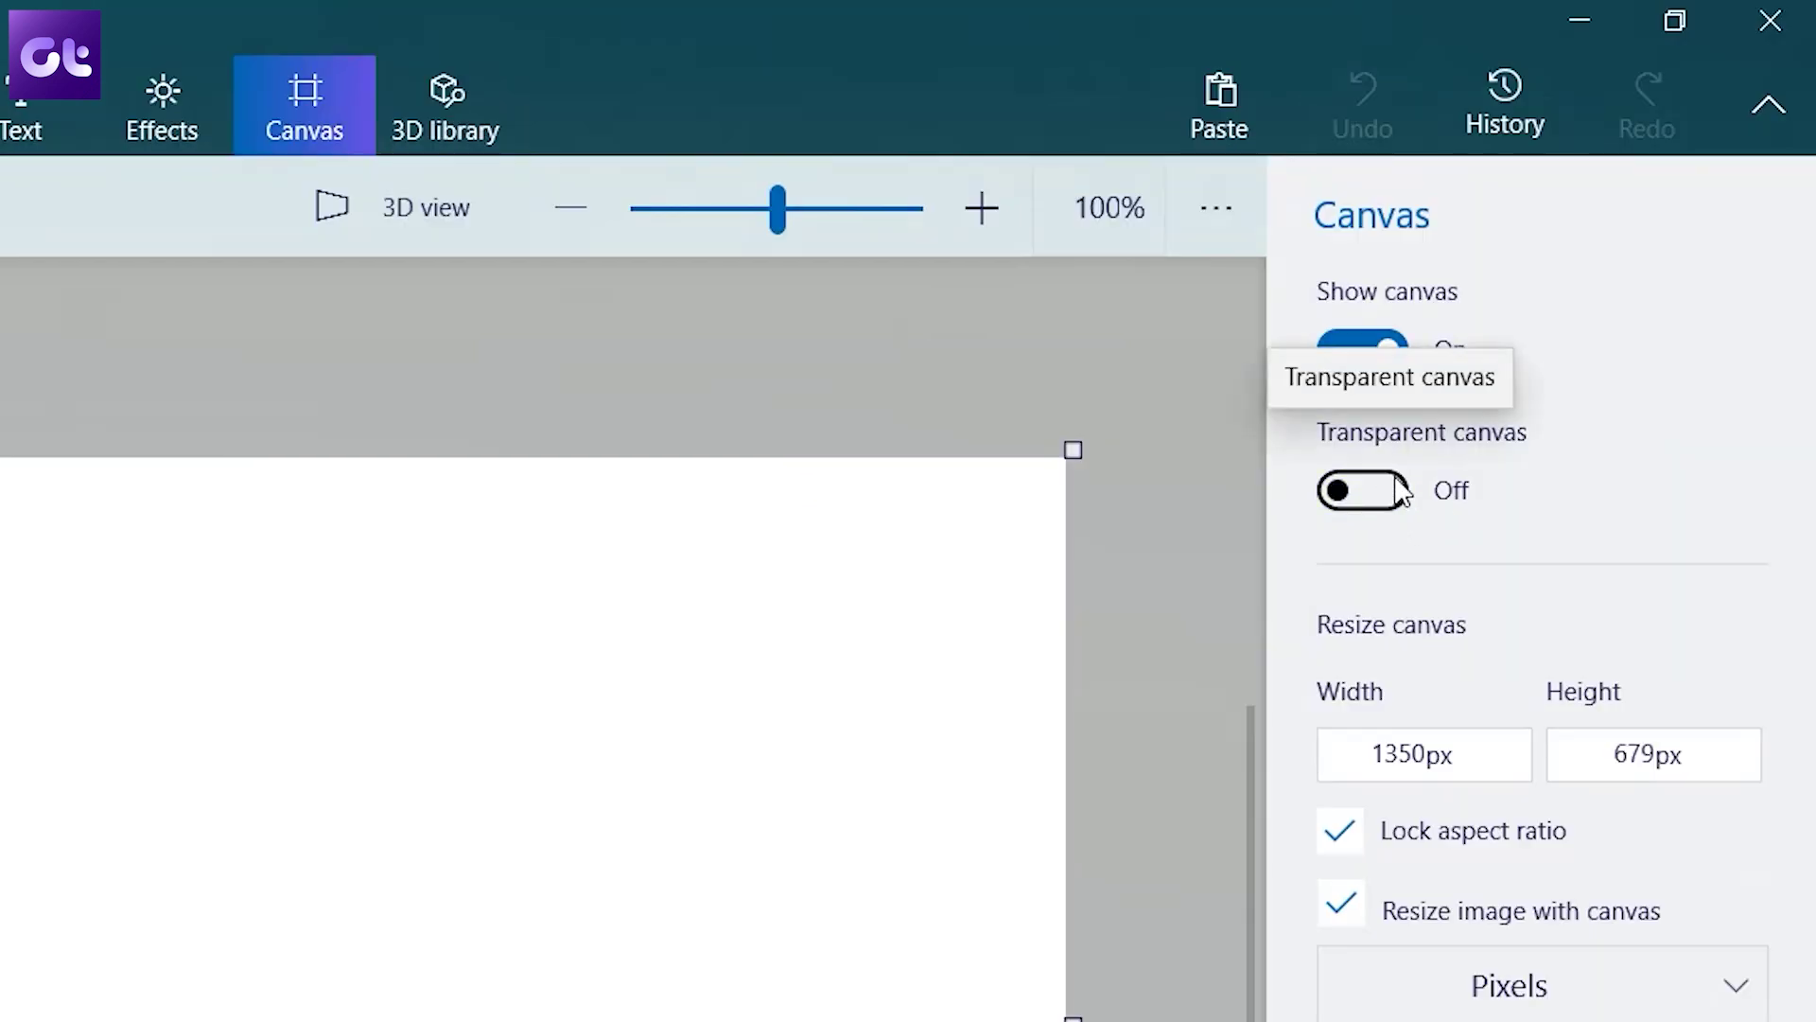
{"action": "left_click", "coordinate": [1400, 490]}
{"action": "left_click", "coordinate": [1524, 742]}
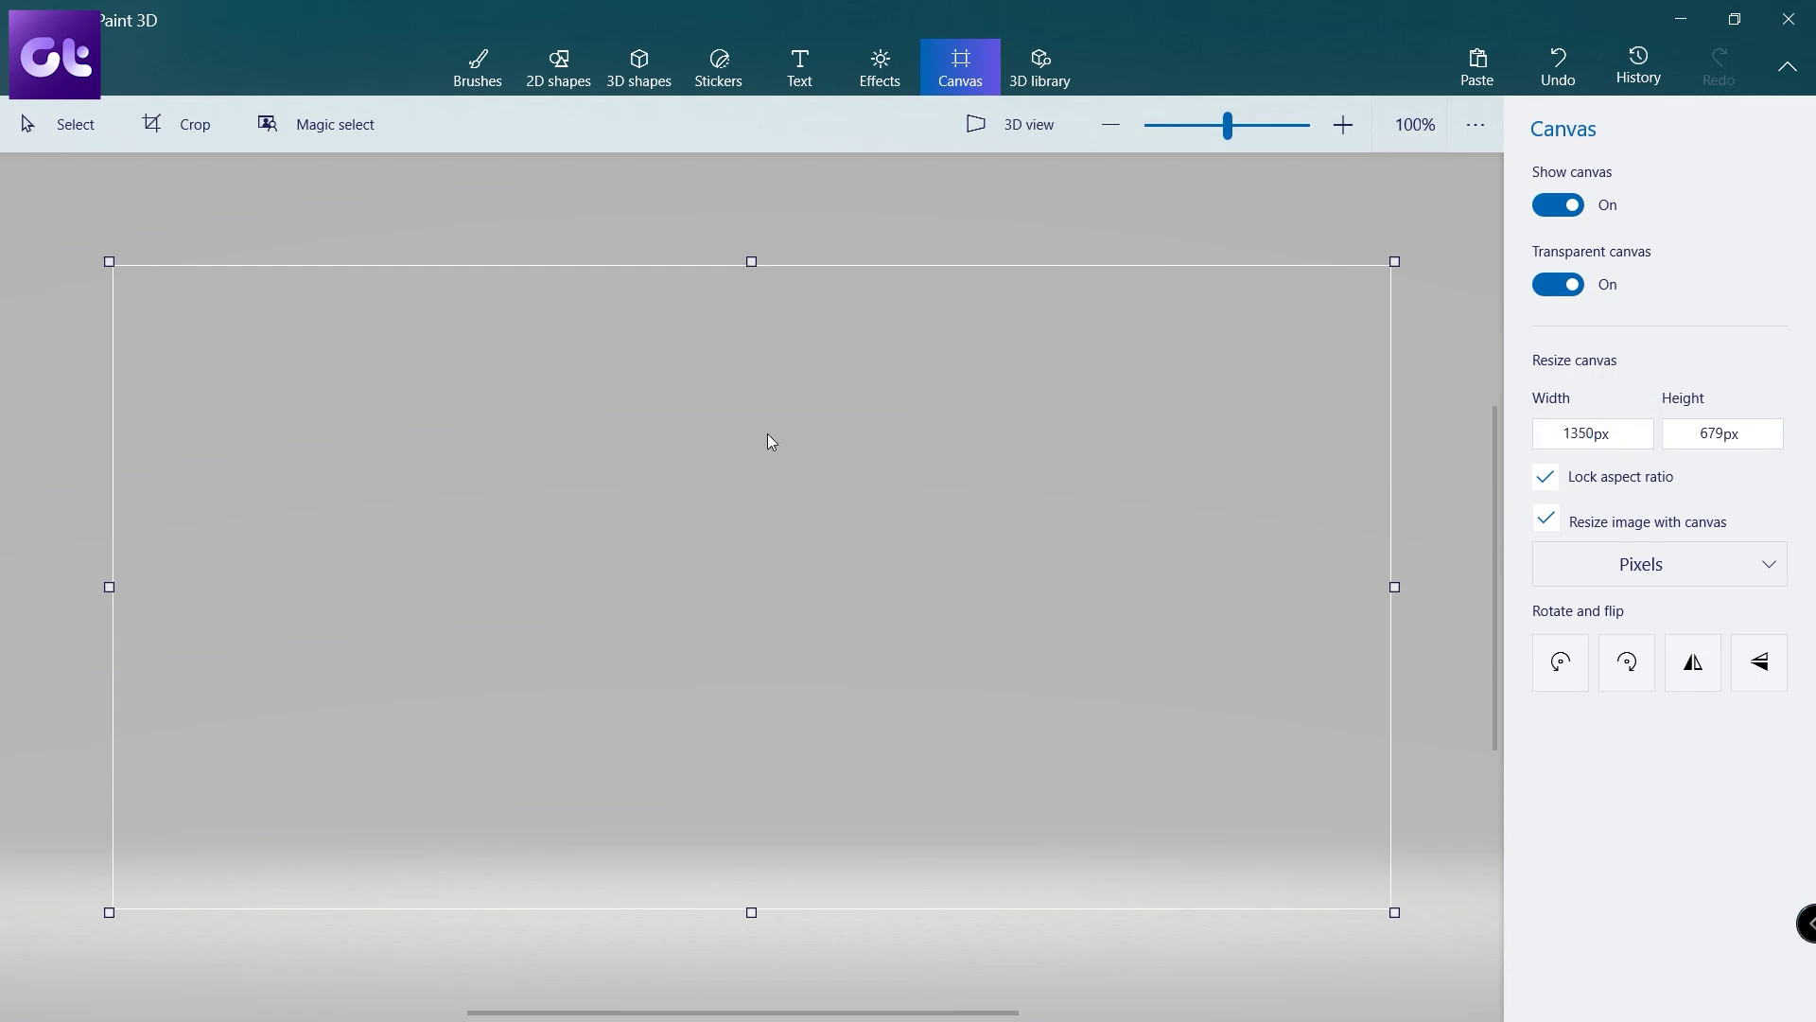
Paste the cut-out person onto the transparent canvas, shrink it, and choose PNG for saving
{"action": "key", "text": "ctrl+v"}
{"action": "scroll", "coordinate": [1027, 564], "scroll_direction": "down", "scroll_amount": 10}
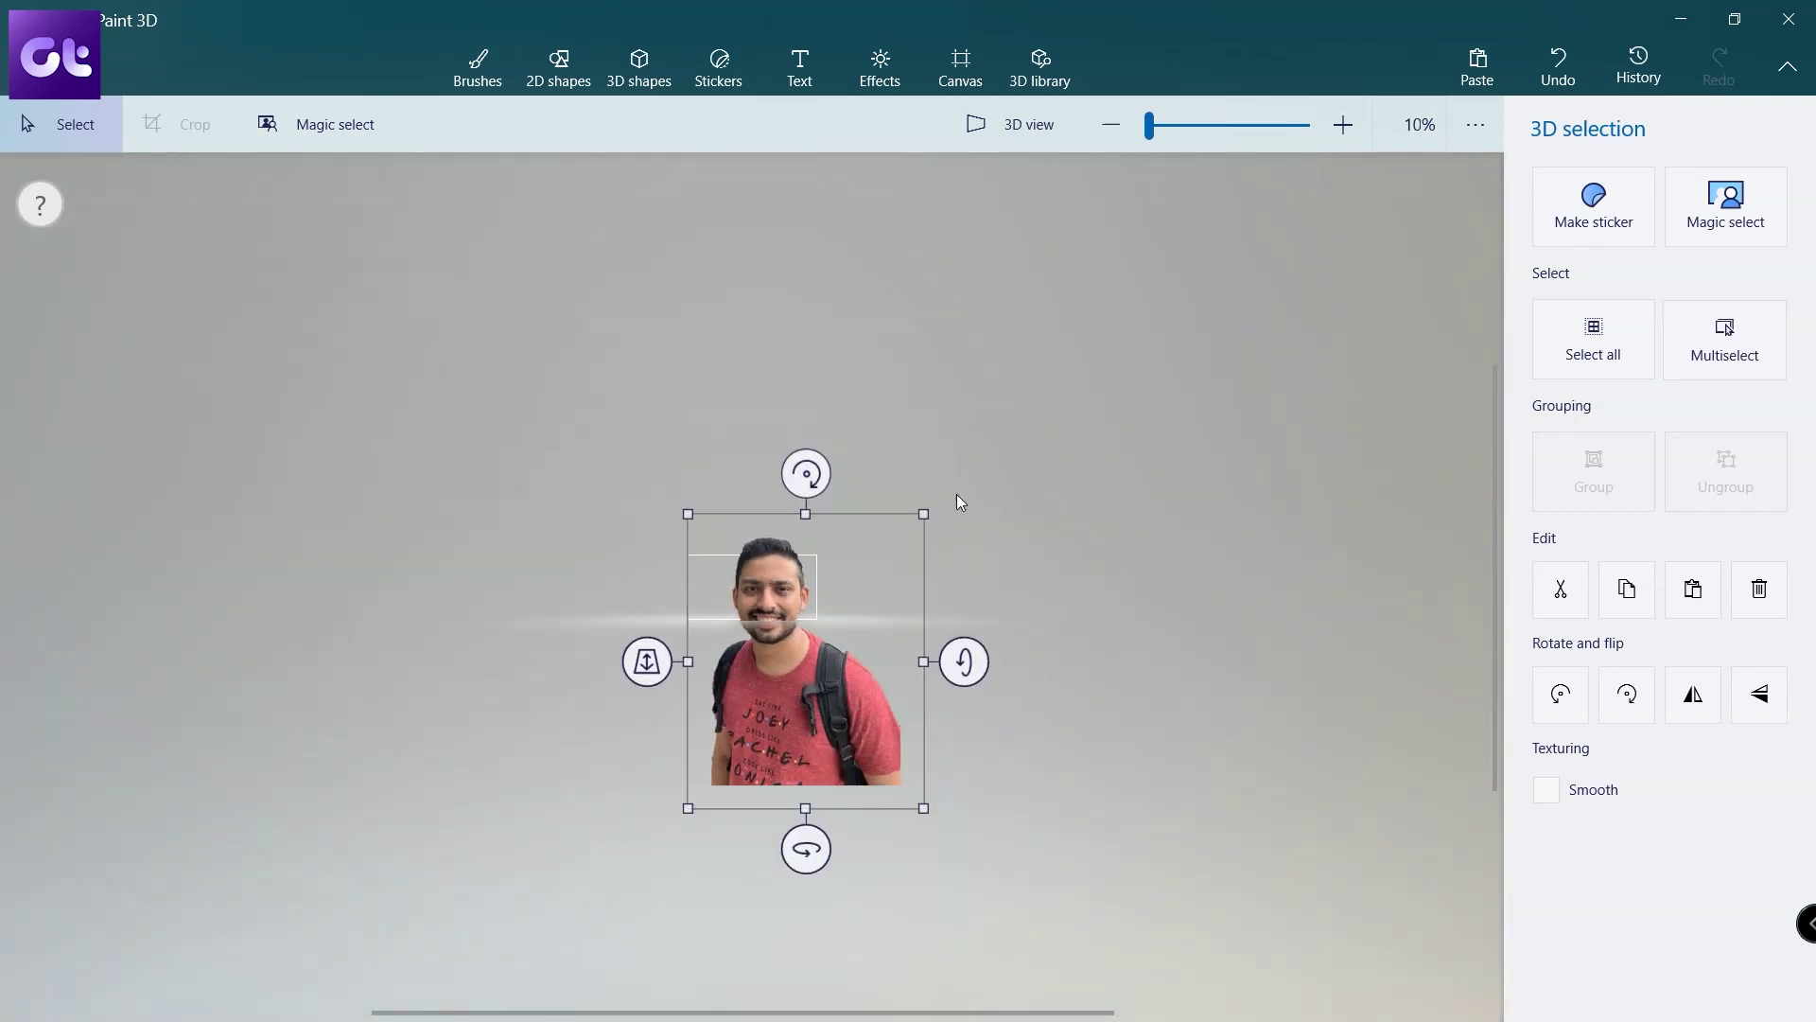
{"action": "left_click_drag", "start_coordinate": [925, 805], "coordinate": [817, 620]}
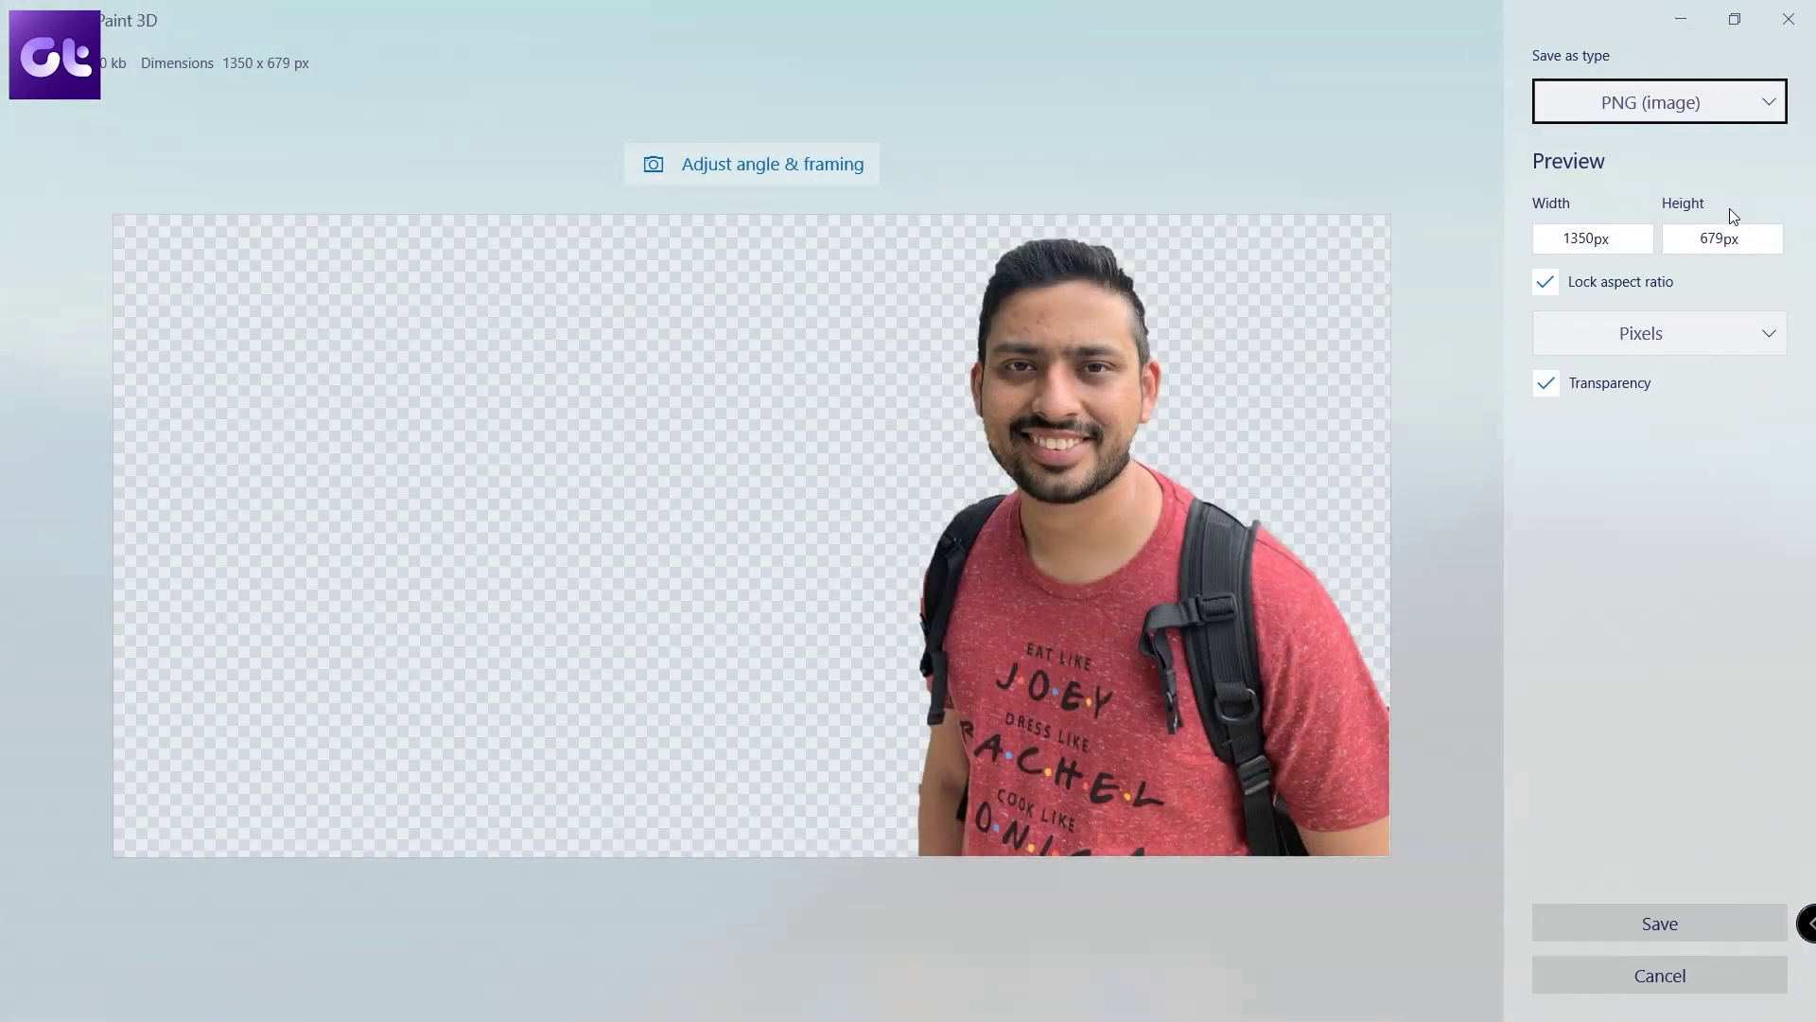
{"action": "left_click", "coordinate": [1730, 117]}
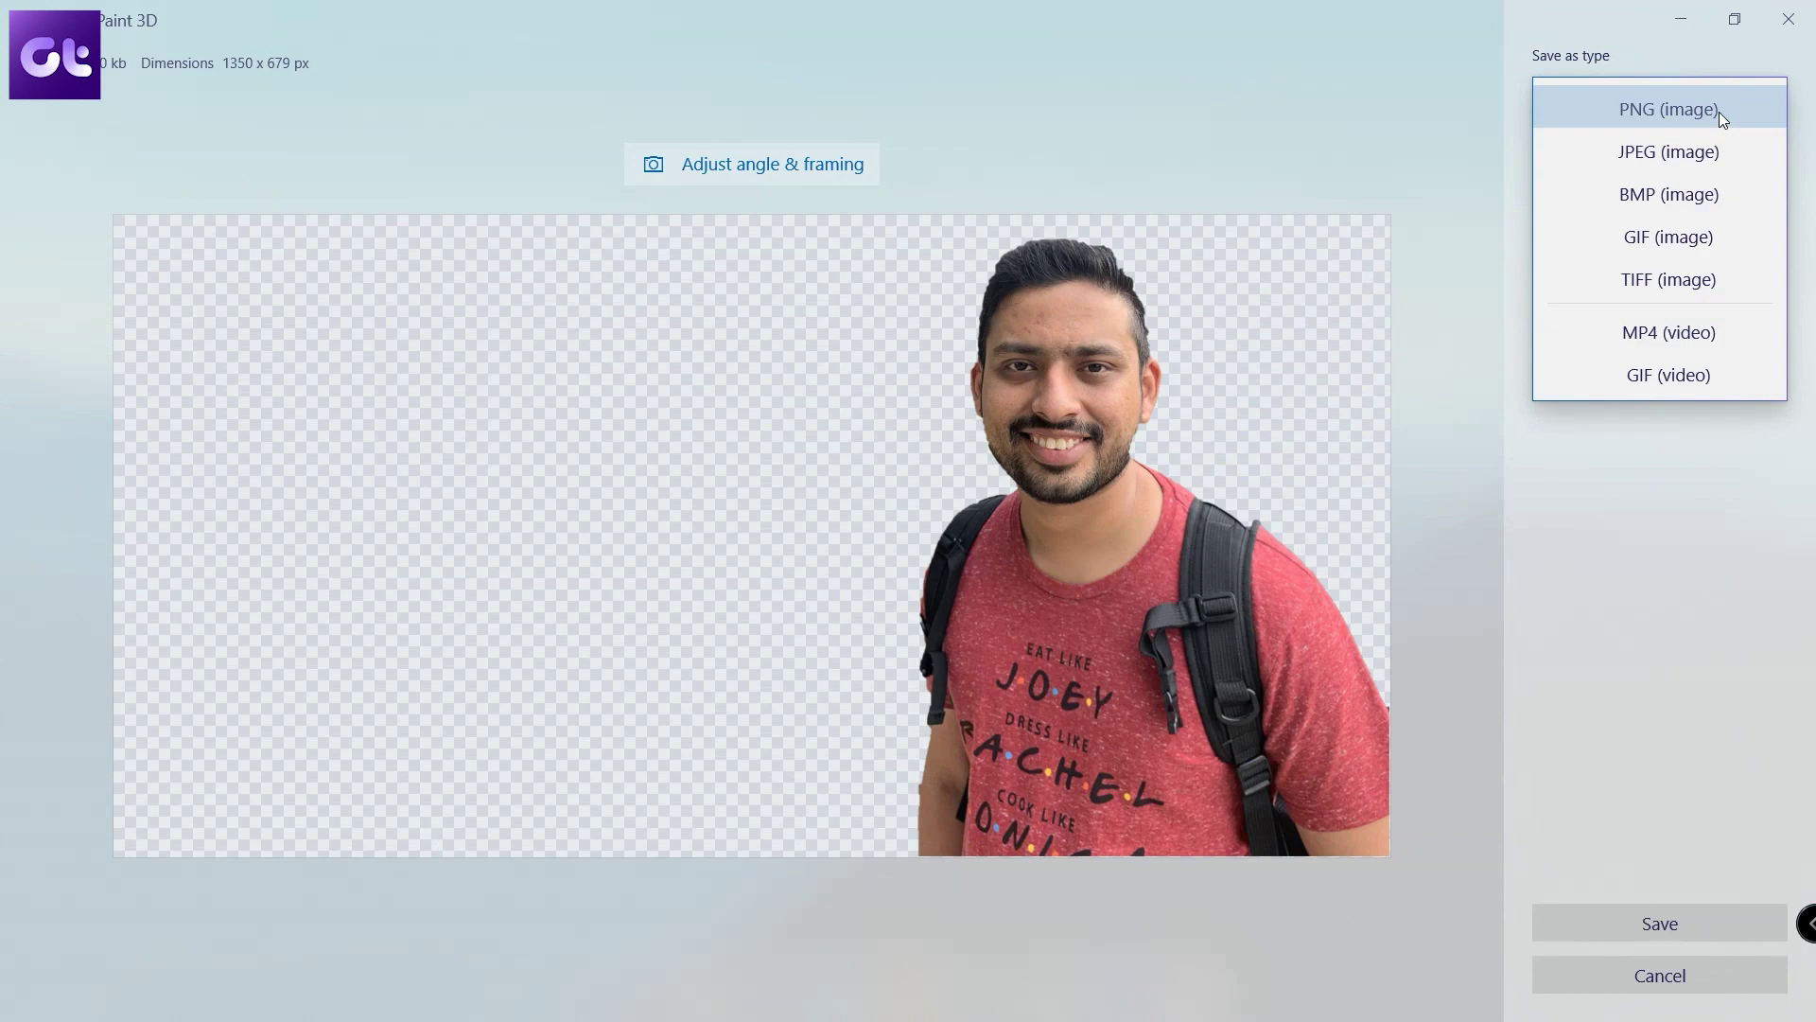